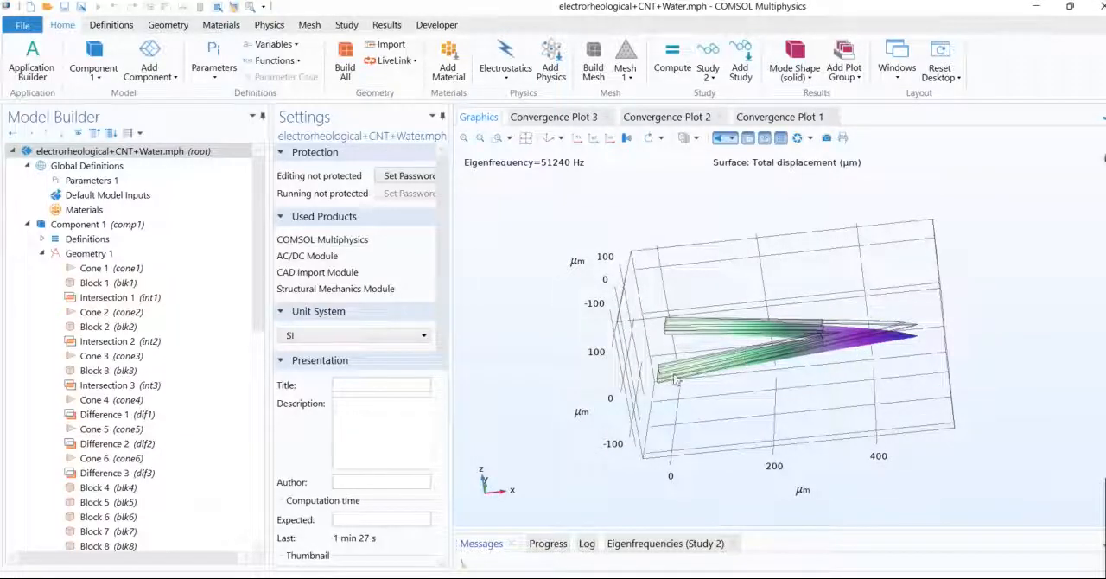
# Step: Widen the settings area and build the Geometry 1 sequence only up to Cone 1
pyautogui.moveTo(731, 335); pyautogui.dragTo(691, 398)
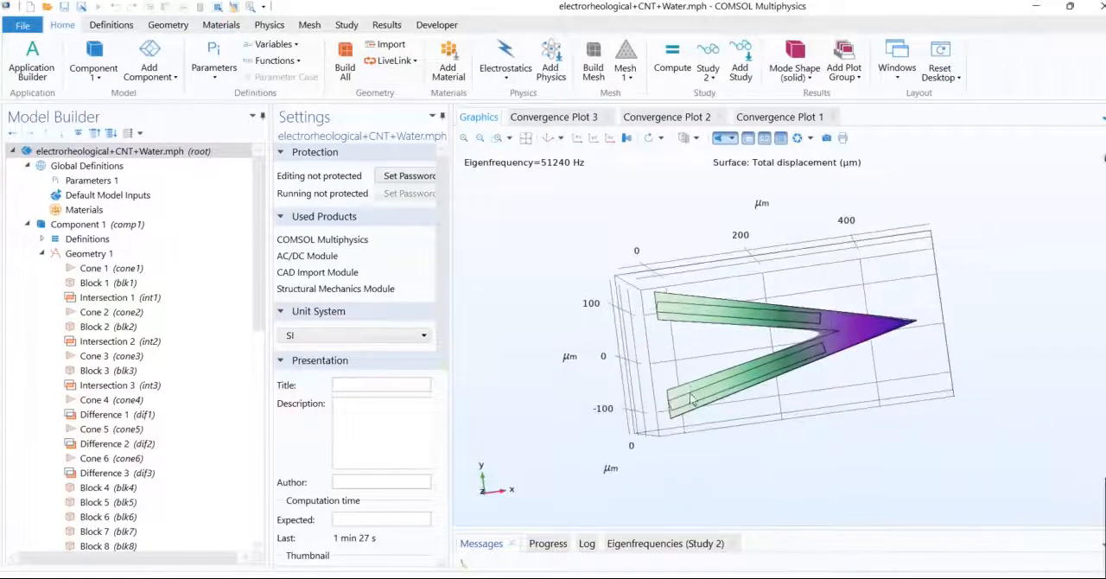
pyautogui.click(82, 274)
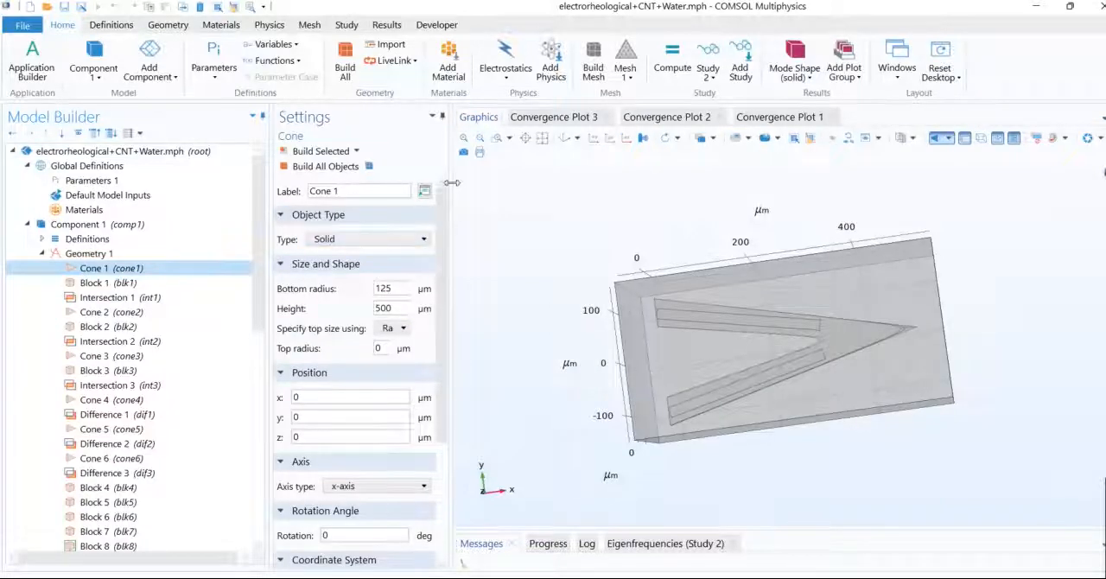
pyautogui.moveTo(525, 188); pyautogui.dragTo(524, 188)
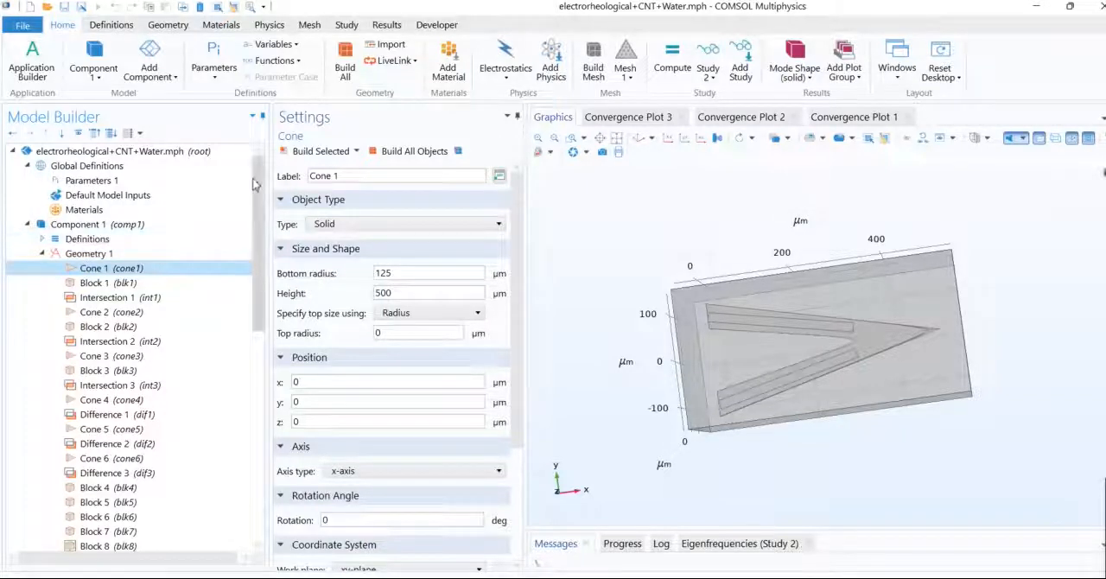
pyautogui.click(314, 150)
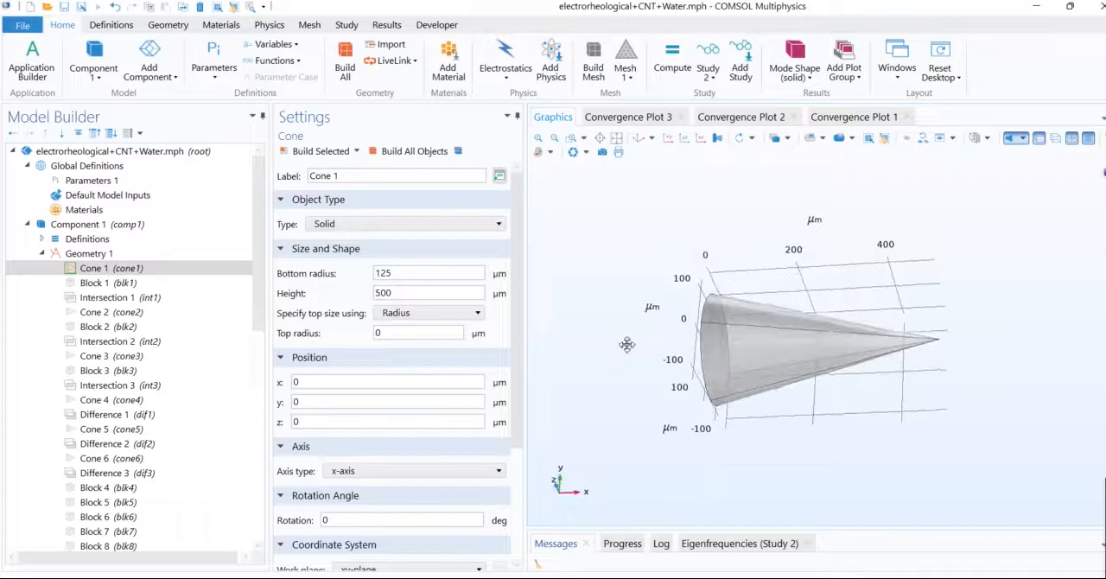
# Step: Build Block 1 and Intersection 1 to form the first triangular layer from Cone 1 and the block
pyautogui.click(145, 285)
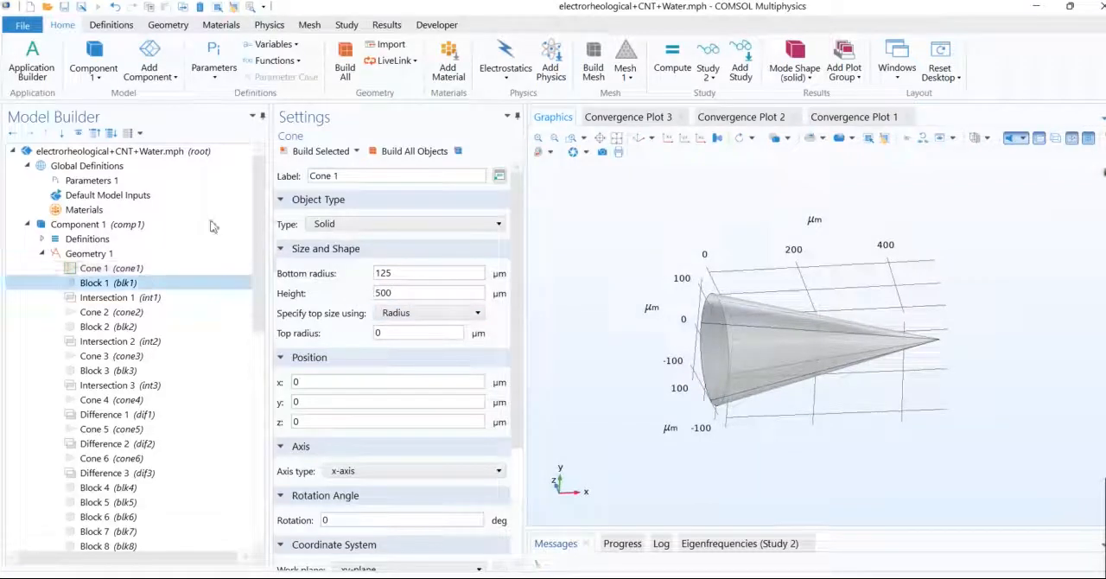
pyautogui.click(311, 153)
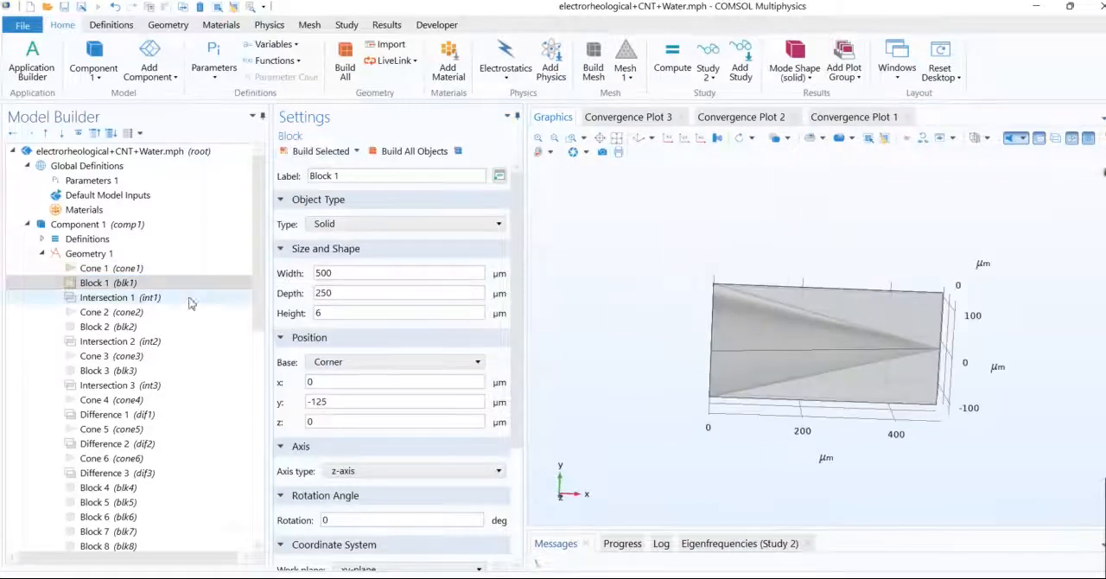
pyautogui.click(102, 297)
pyautogui.click(312, 151)
pyautogui.moveTo(614, 290); pyautogui.dragTo(646, 415)
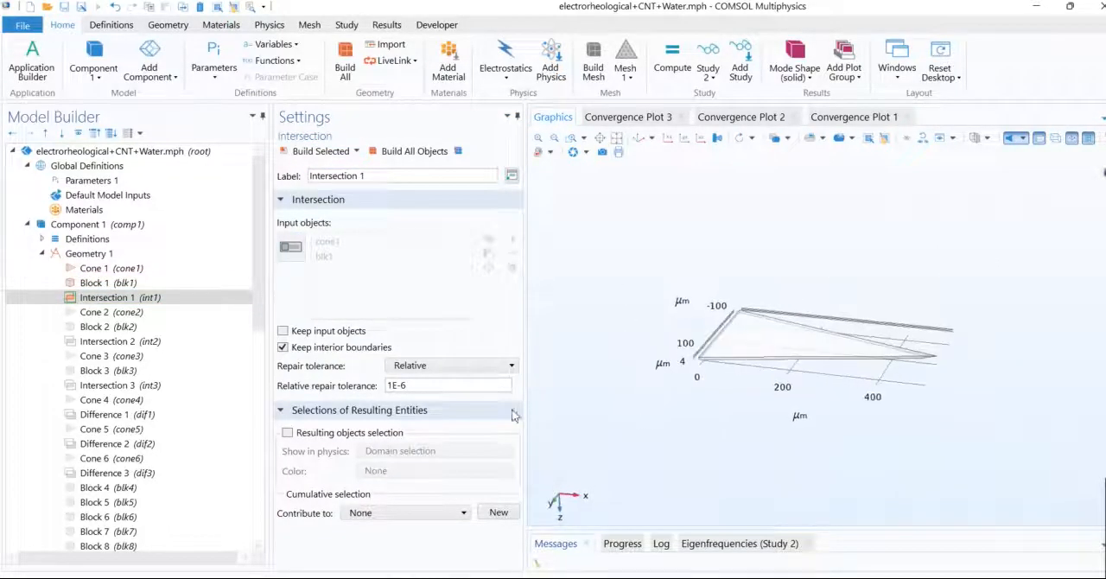
# Step: Build Cone 2, Block 2 and Intersection 2 as the second triangular layer, and examine the layers at the tip
pyautogui.click(136, 314)
pyautogui.click(312, 151)
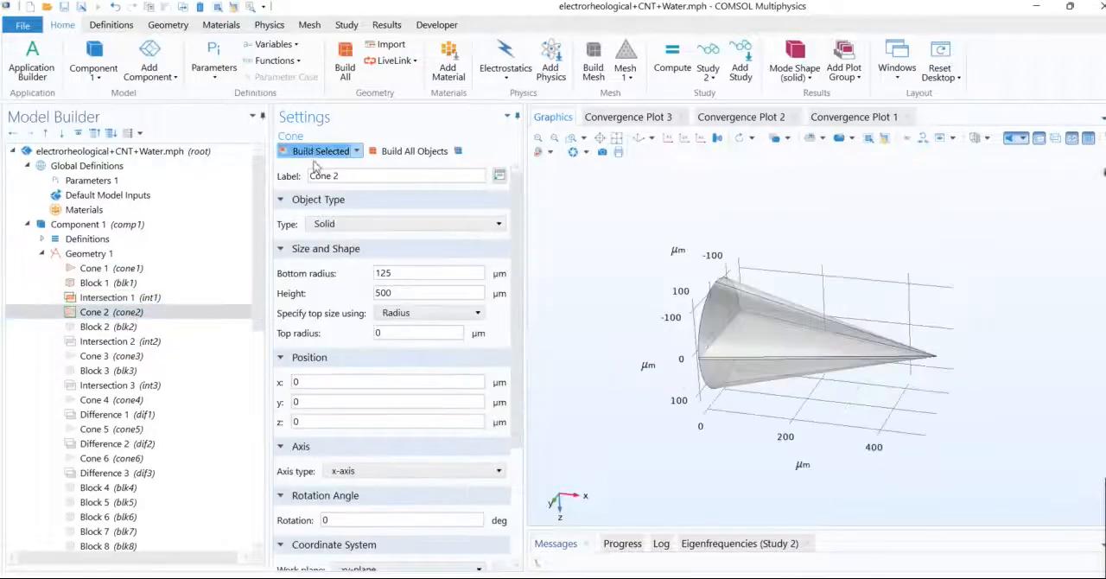
pyautogui.click(104, 327)
pyautogui.click(295, 154)
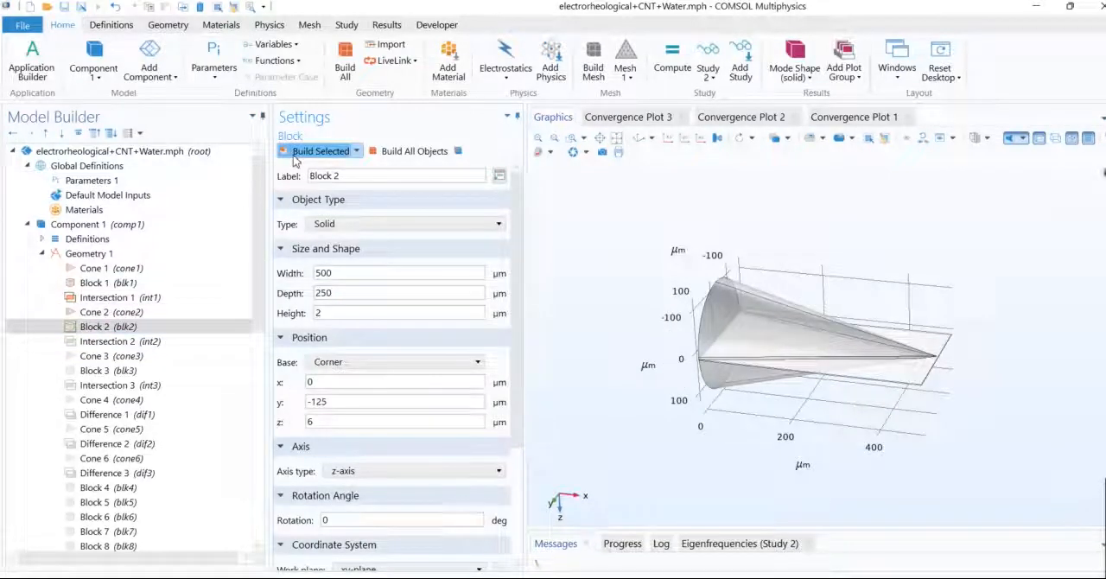
pyautogui.click(198, 341)
pyautogui.click(320, 153)
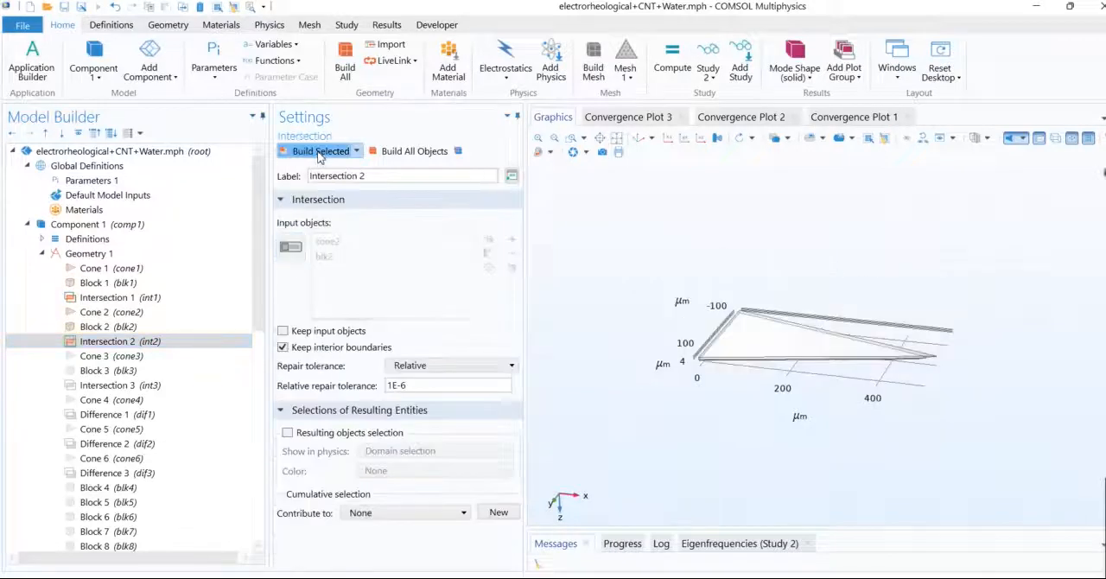
pyautogui.moveTo(685, 362); pyautogui.dragTo(710, 331)
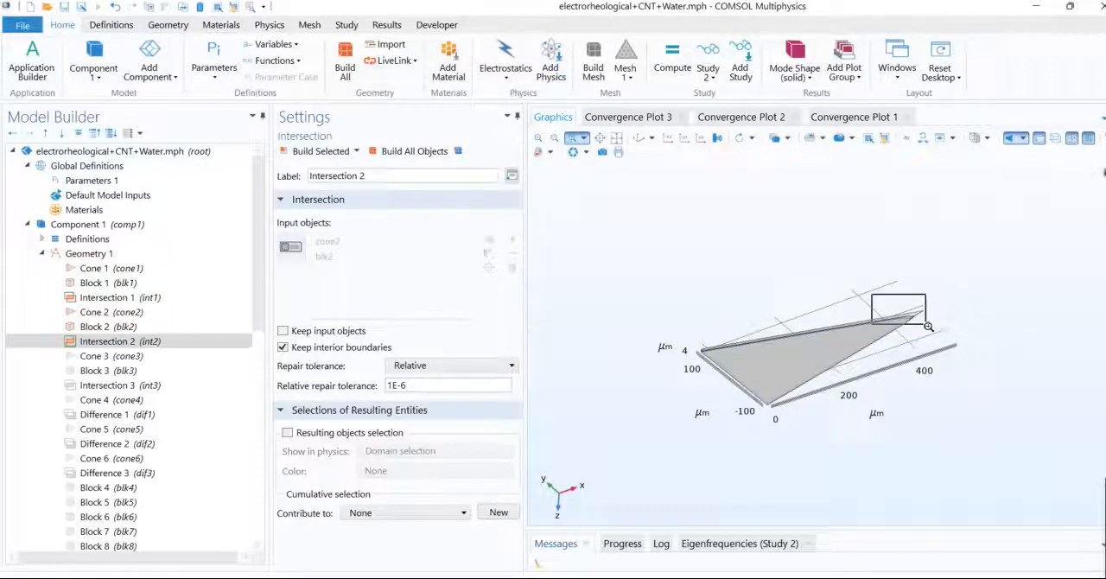
pyautogui.moveTo(927, 326); pyautogui.dragTo(927, 327)
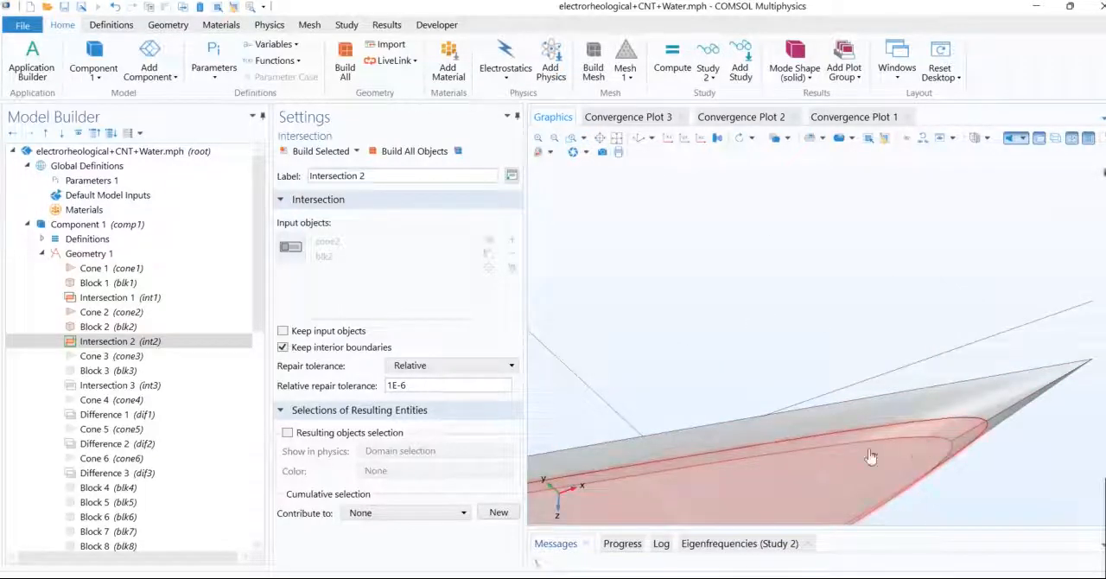
# Step: Build Cone 3, Block 3 and Intersection 3 to form the third triangular layer
pyautogui.click(95, 356)
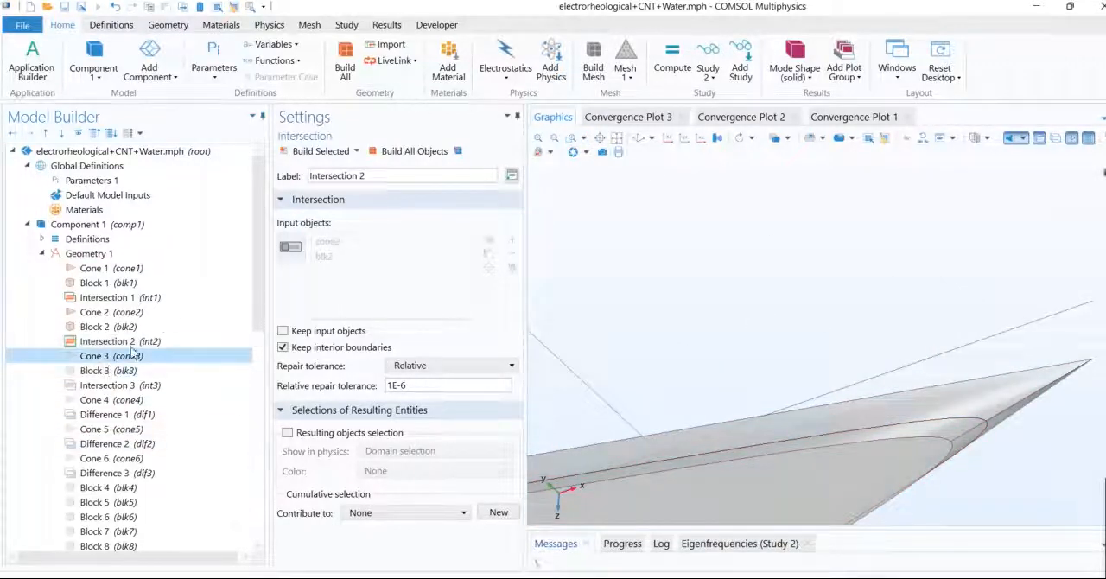
pyautogui.click(320, 156)
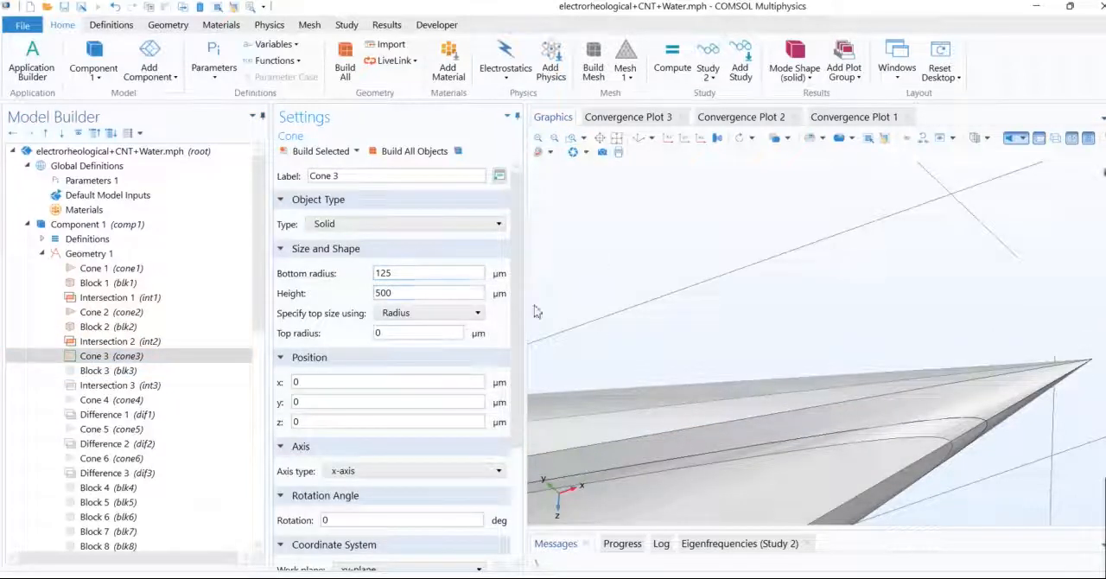
pyautogui.click(616, 141)
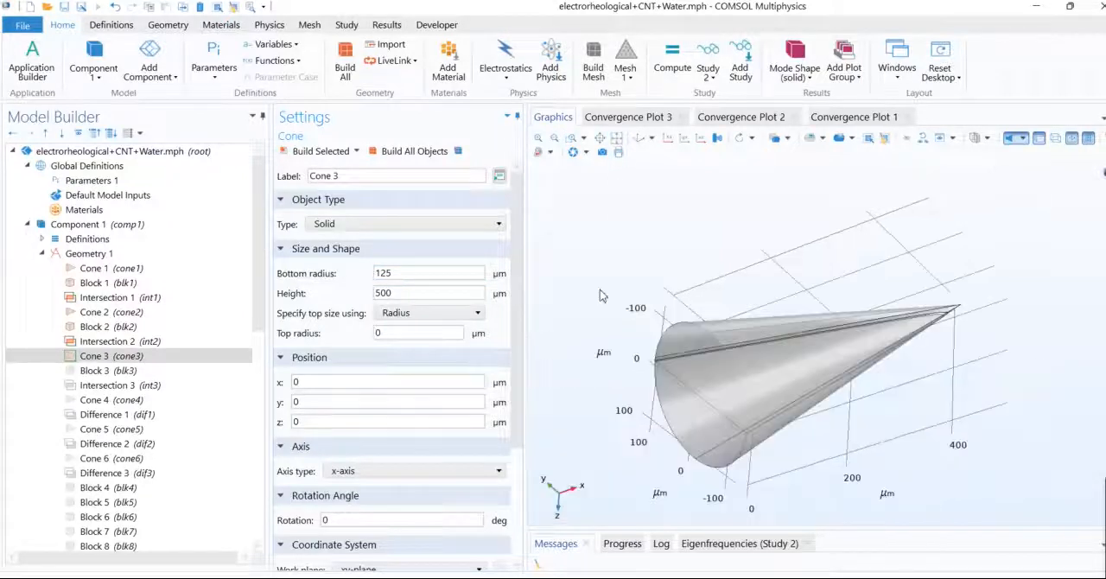
pyautogui.moveTo(602, 295); pyautogui.dragTo(585, 337)
pyautogui.click(128, 371)
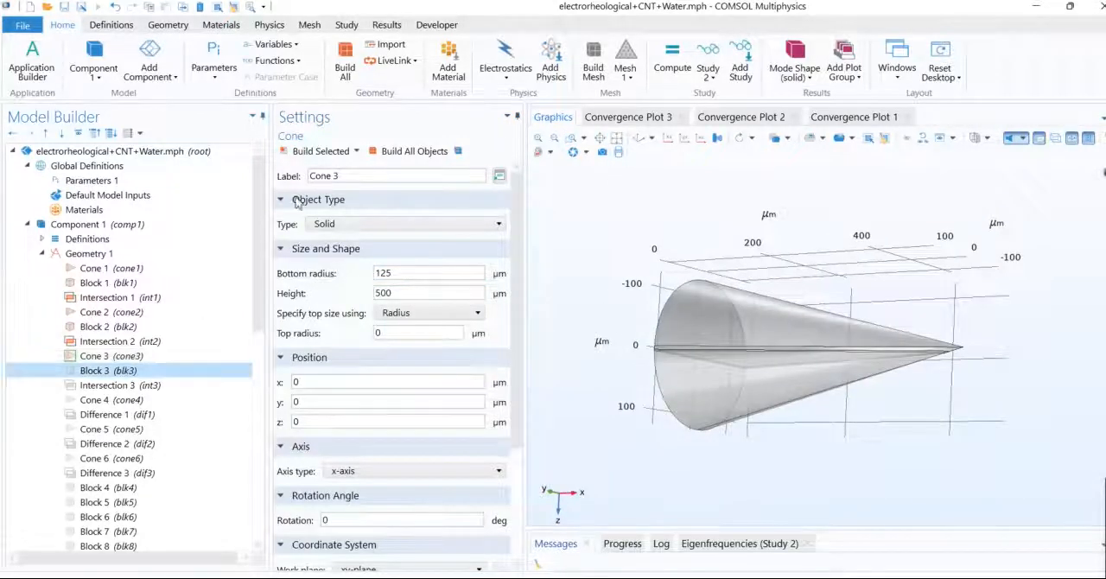
pyautogui.click(312, 153)
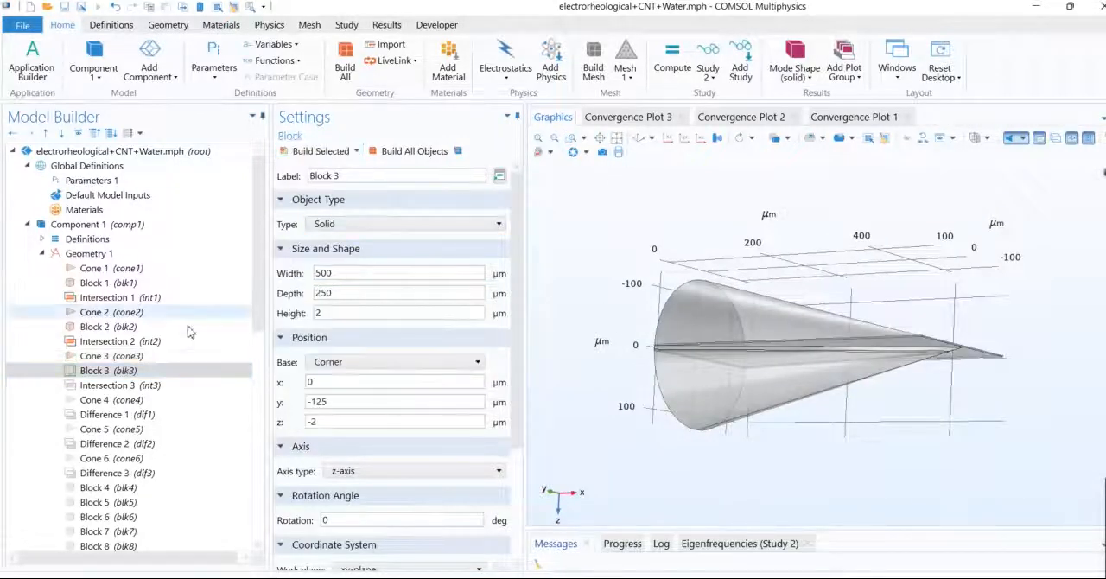
pyautogui.click(314, 155)
pyautogui.moveTo(559, 356); pyautogui.dragTo(610, 313)
# Step: Build Cone 4 and Difference 1 to cut the smaller cone out of the Intersection 1 layer
pyautogui.click(169, 399)
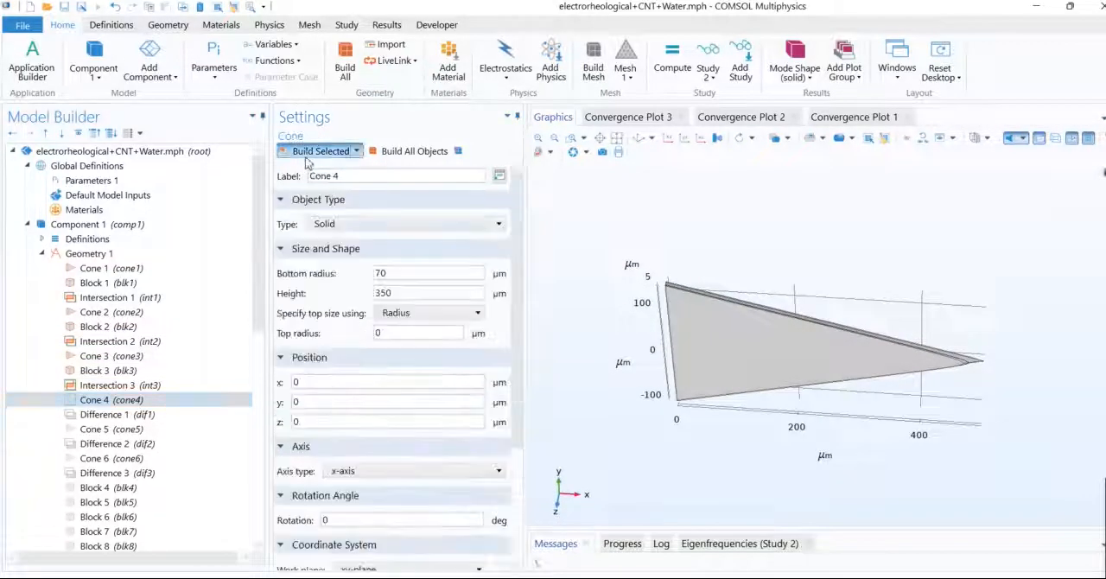
pyautogui.click(308, 158)
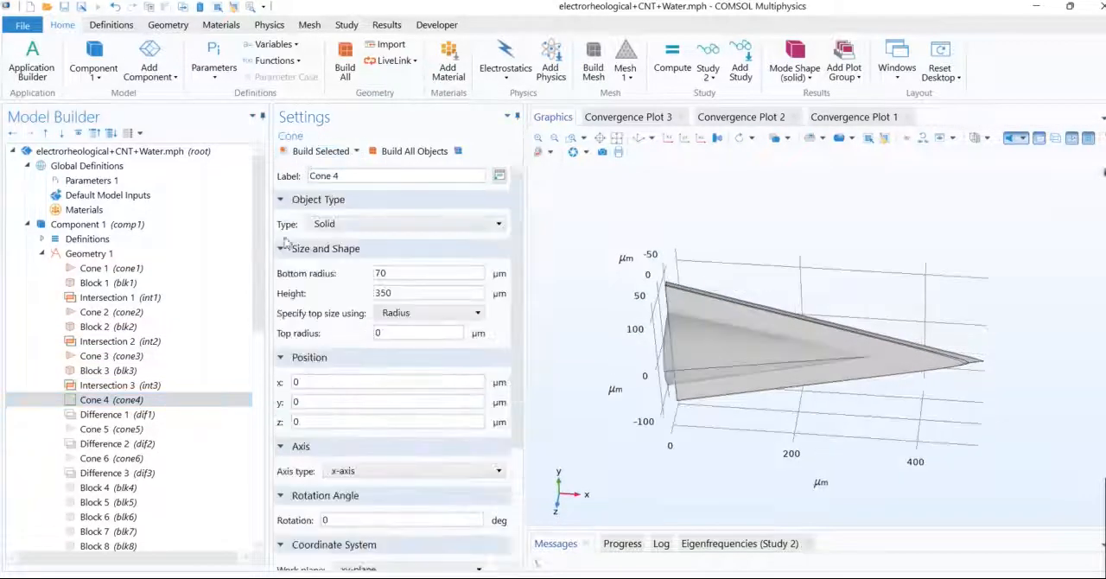
pyautogui.click(308, 157)
pyautogui.moveTo(657, 347); pyautogui.dragTo(640, 428)
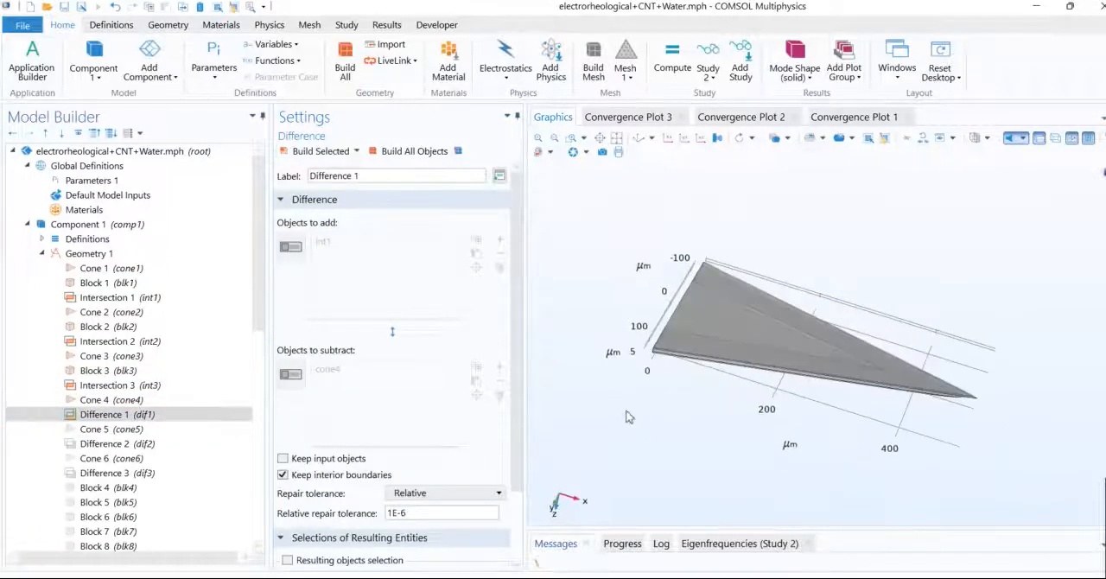
# Step: Build Cone 5 and Difference 2 to cut the smaller cone out of the Intersection 3 layer
pyautogui.click(133, 432)
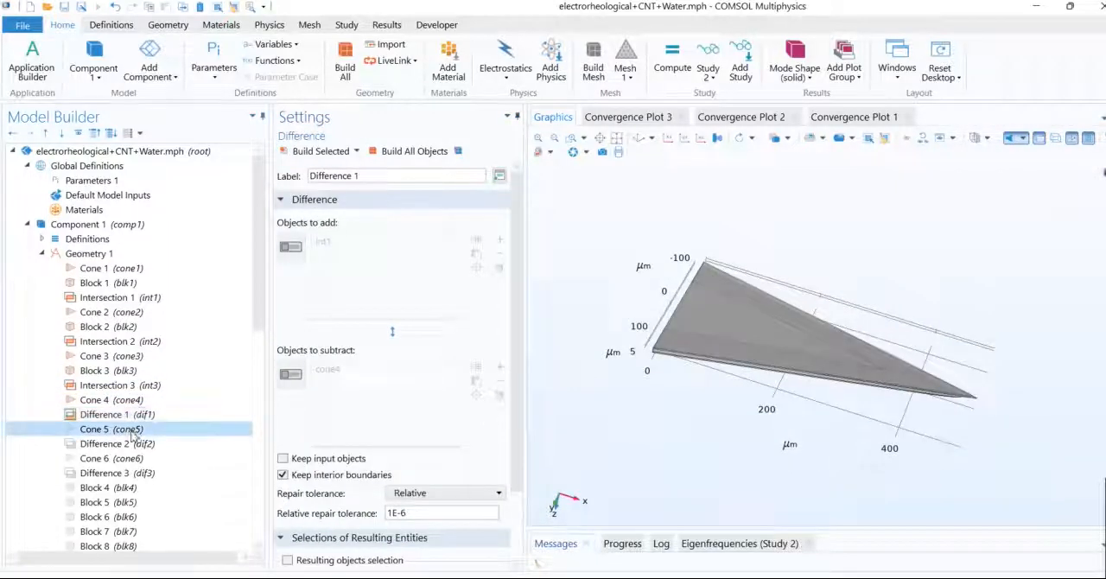
pyautogui.press('Down')
pyautogui.click(296, 152)
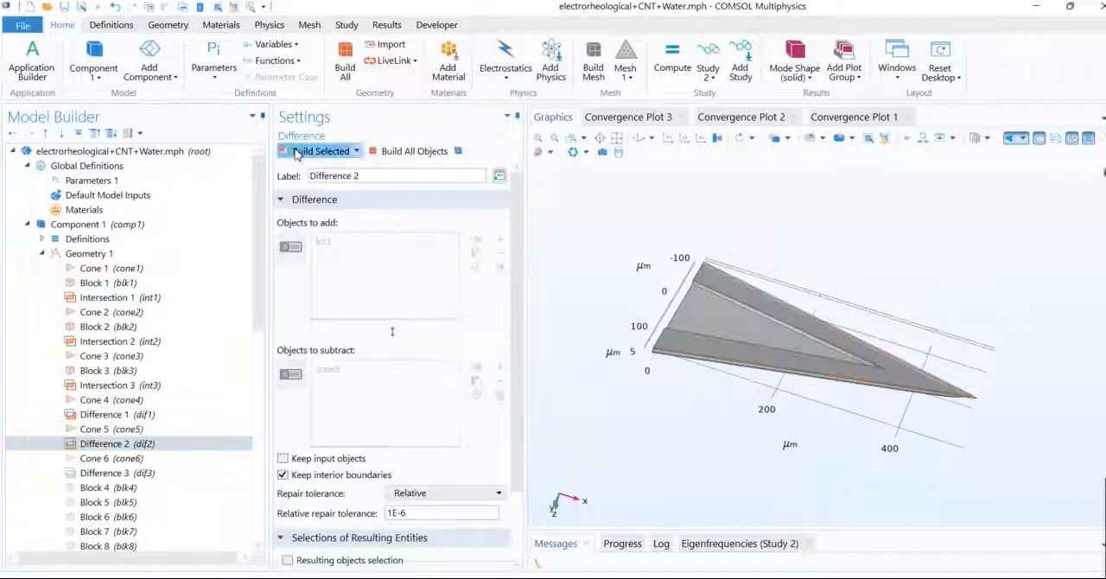
pyautogui.moveTo(683, 337); pyautogui.dragTo(789, 366)
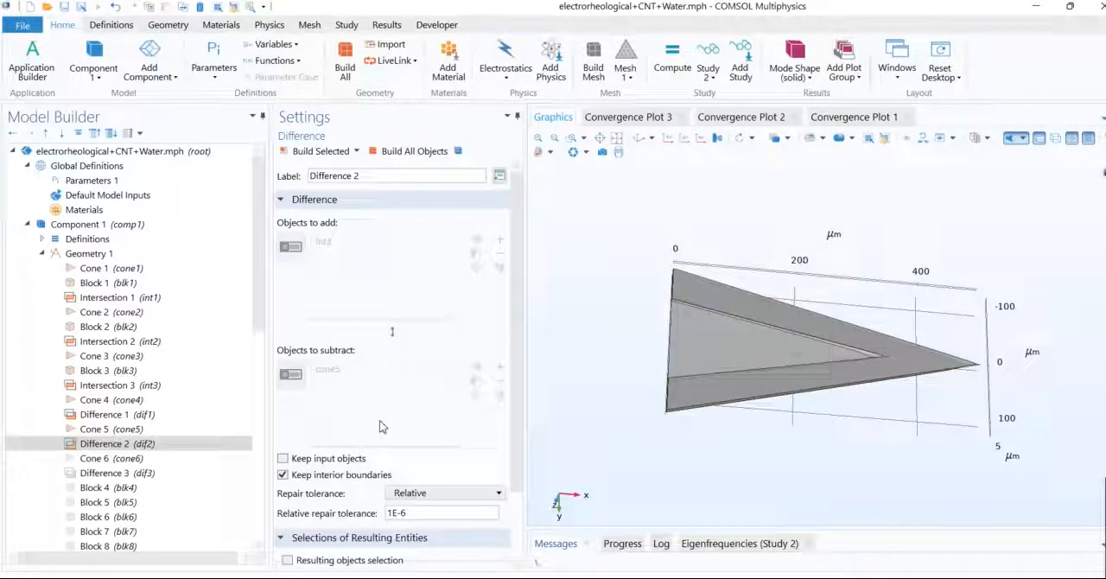
# Step: Build Cone 6 and Difference 3 to cut the Intersection 2 layer and complete the V-shaped cantilever
pyautogui.click(116, 463)
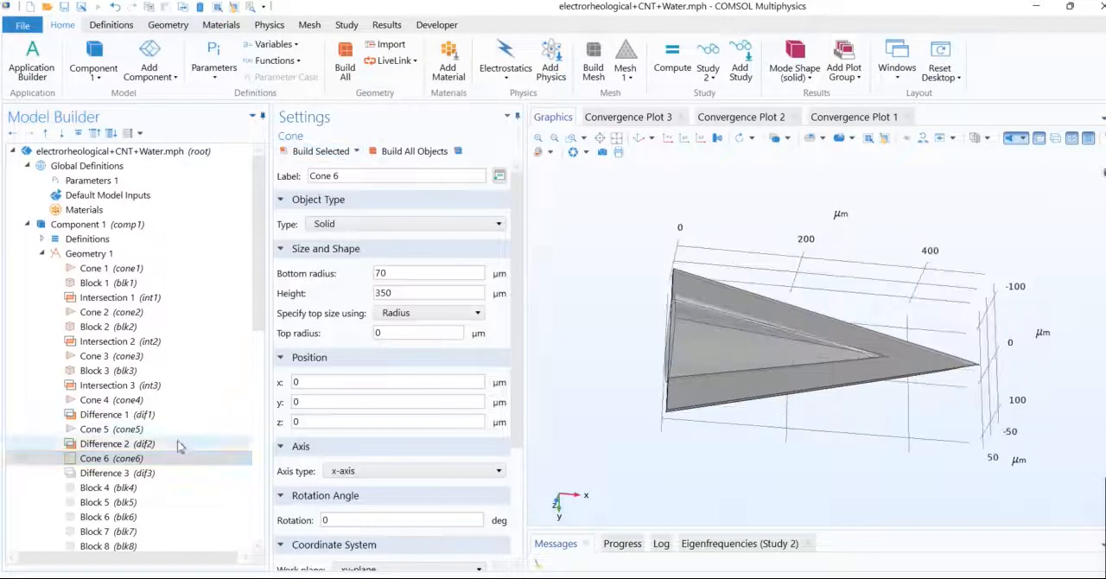
pyautogui.click(135, 475)
pyautogui.moveTo(588, 316); pyautogui.dragTo(706, 297)
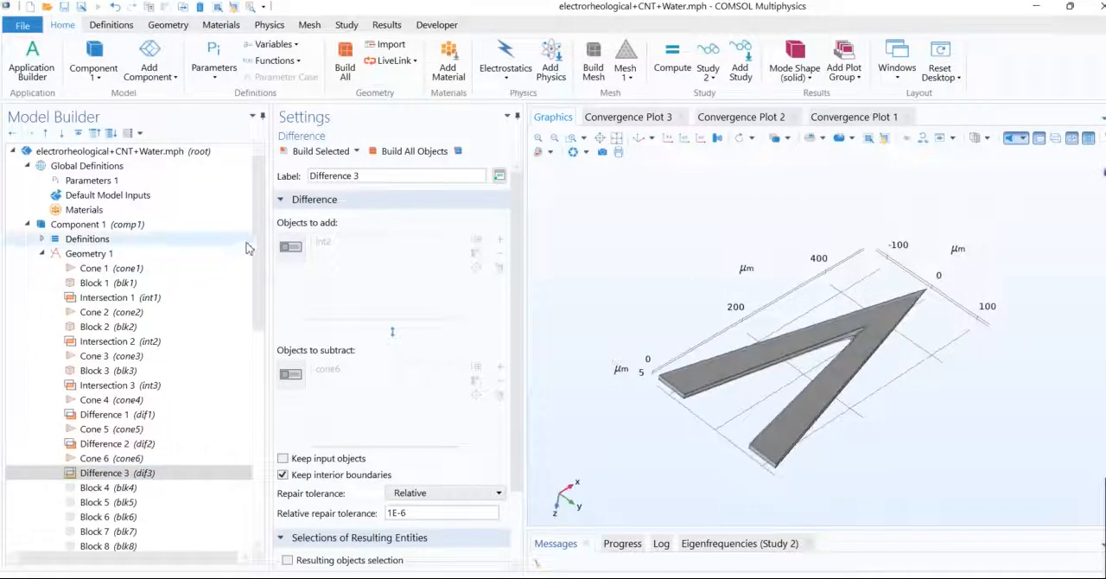
# Step: Build Block 4 and Block 5 as the strips on both faces of one cantilever arm
pyautogui.moveTo(256, 246); pyautogui.dragTo(257, 323)
pyautogui.click(121, 283)
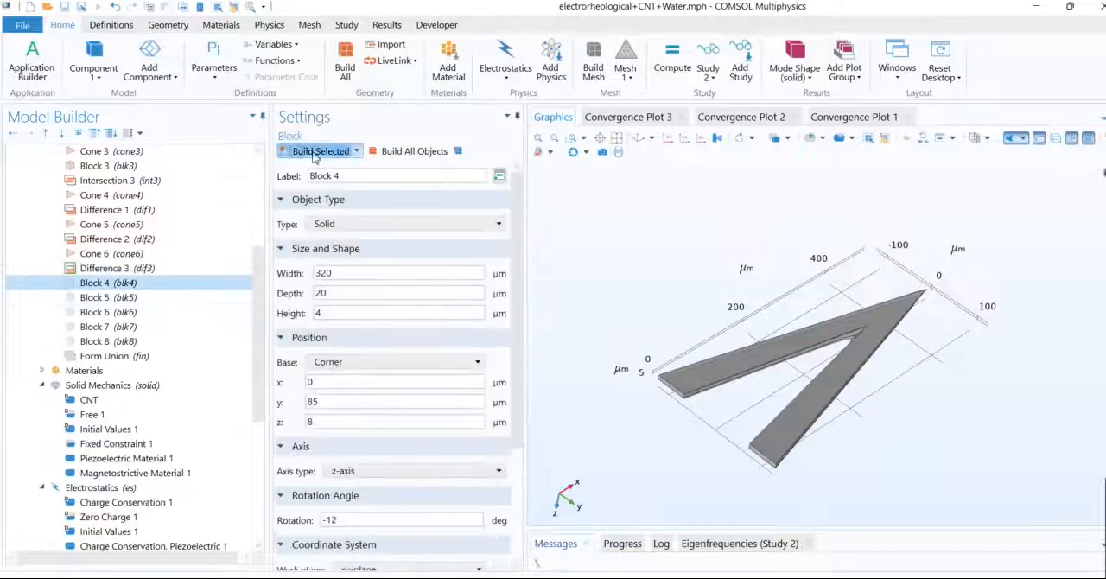
pyautogui.moveTo(644, 380); pyautogui.dragTo(568, 306)
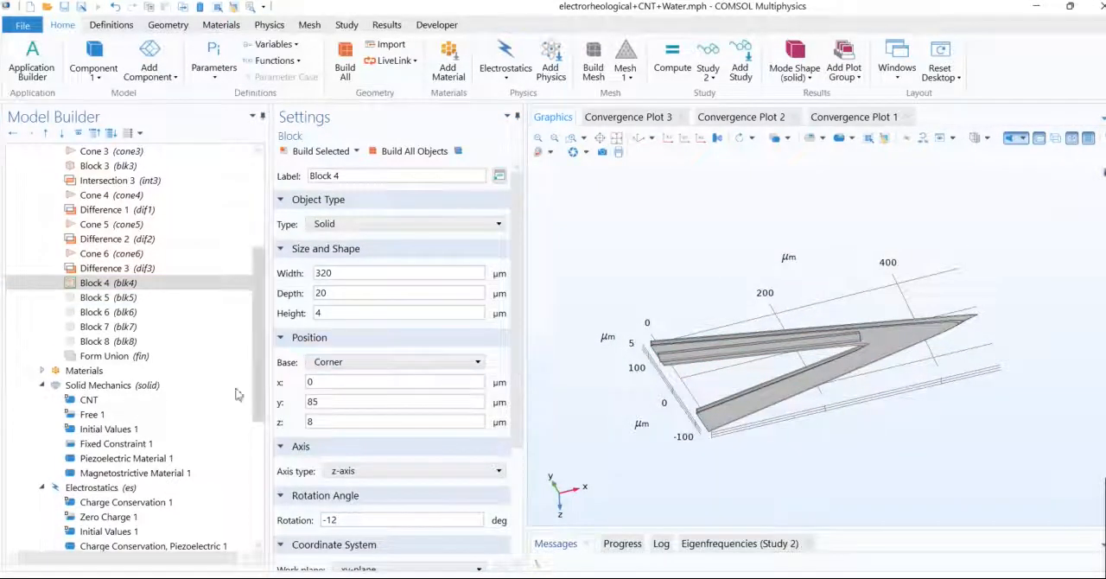
pyautogui.click(117, 297)
pyautogui.moveTo(639, 271); pyautogui.dragTo(669, 343)
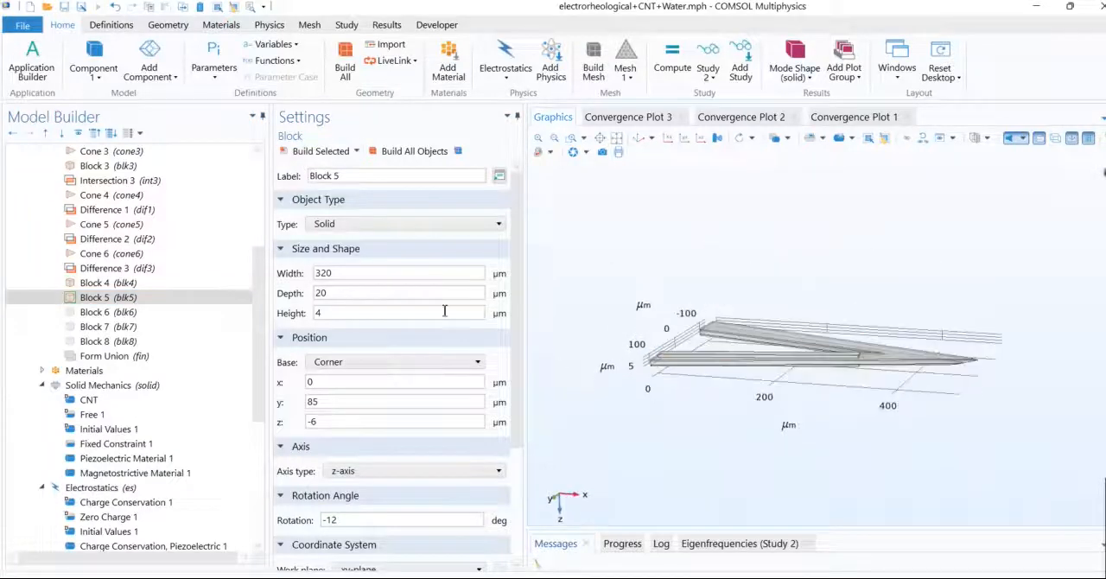
# Step: Build Block 6 and Block 7 on the other cantilever arm and Block 8 as the surrounding box
pyautogui.click(90, 312)
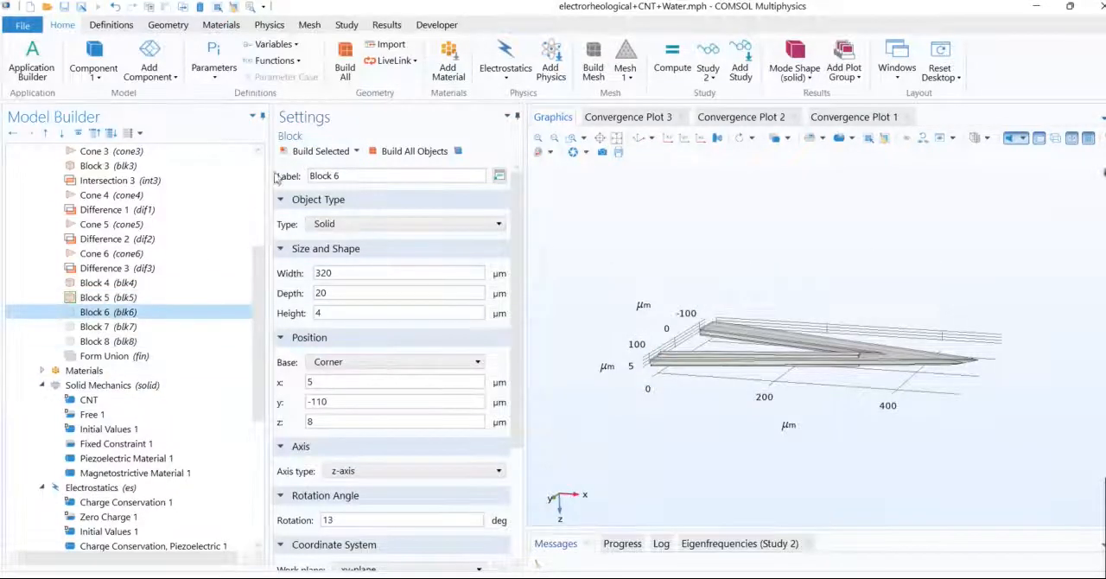
pyautogui.click(319, 152)
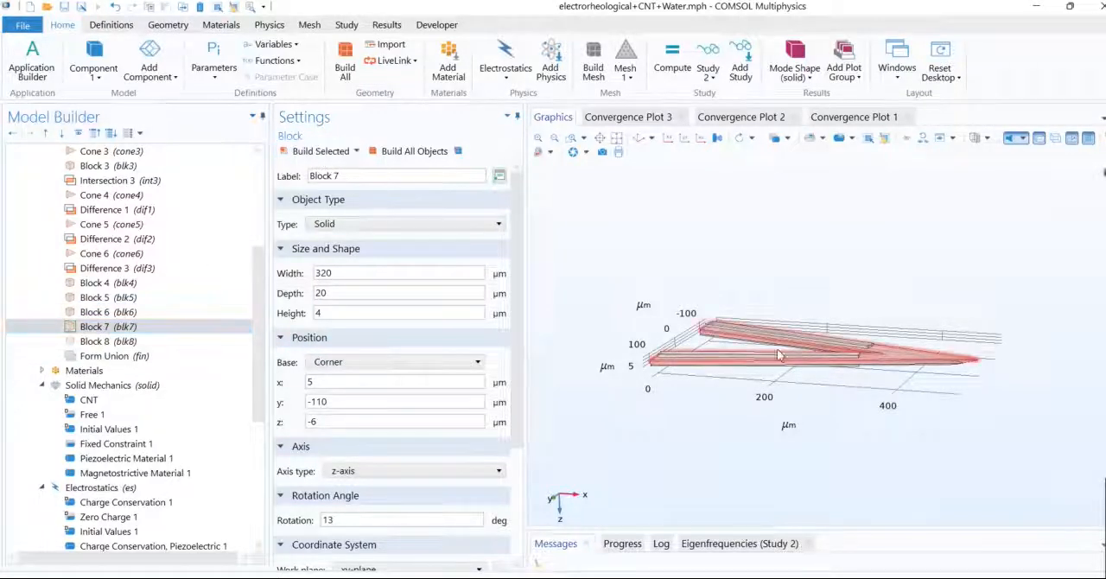
pyautogui.click(145, 351)
pyautogui.click(124, 343)
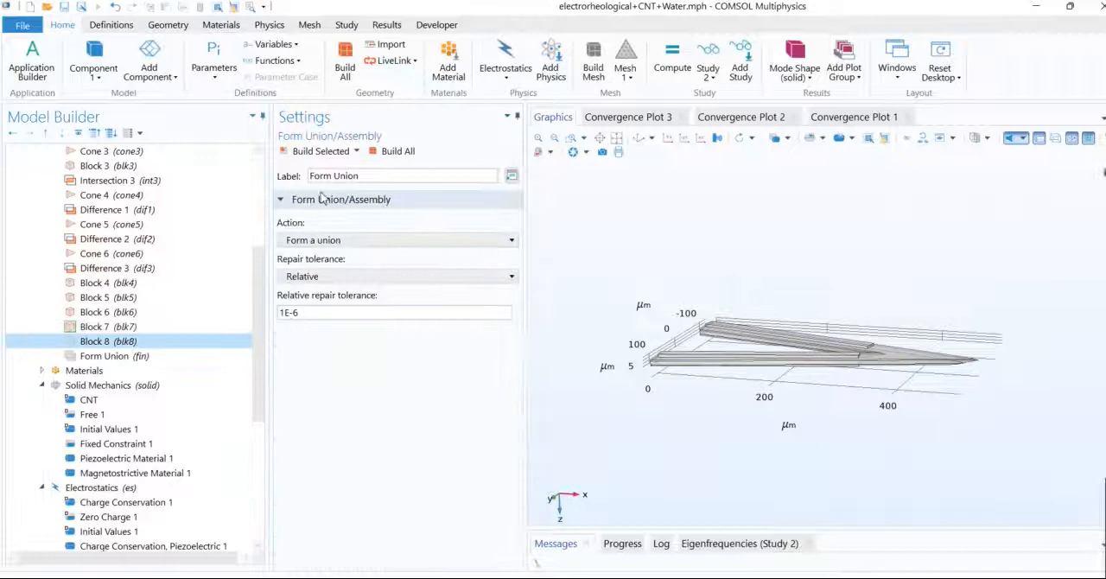
pyautogui.click(319, 151)
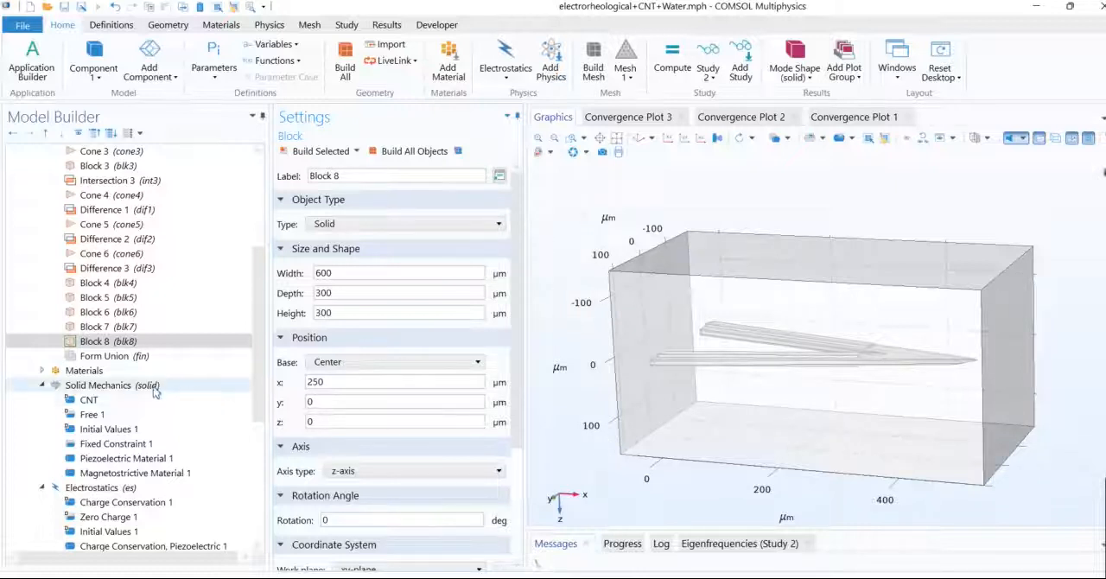
# Step: Examine which domains of the cantilever model are assigned to the Silicon and Zinc Oxide materials
pyautogui.click(41, 369)
pyautogui.click(87, 391)
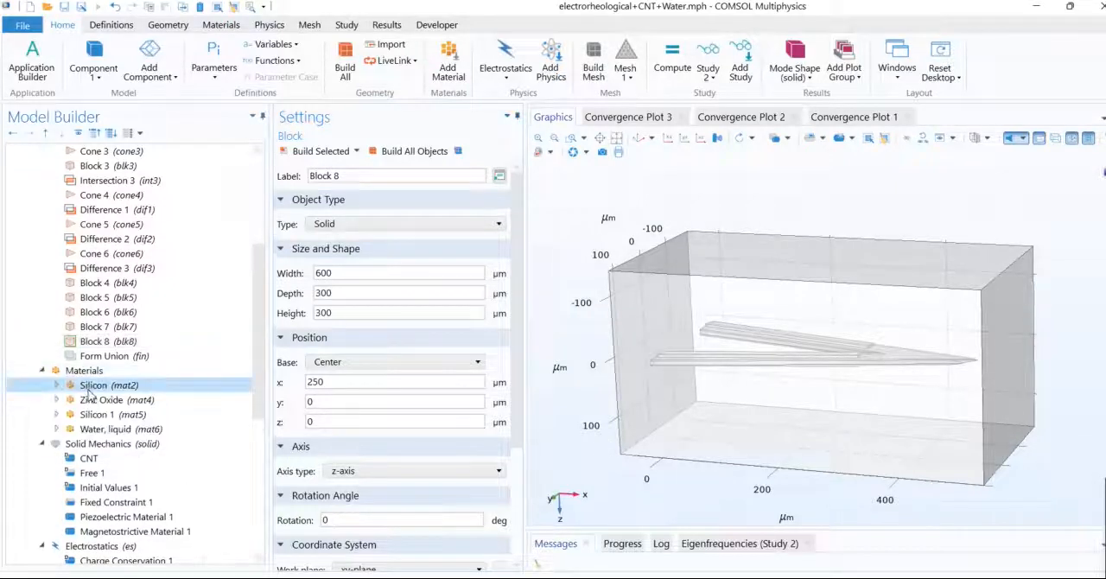
pyautogui.moveTo(553, 491); pyautogui.dragTo(549, 456)
pyautogui.click(95, 399)
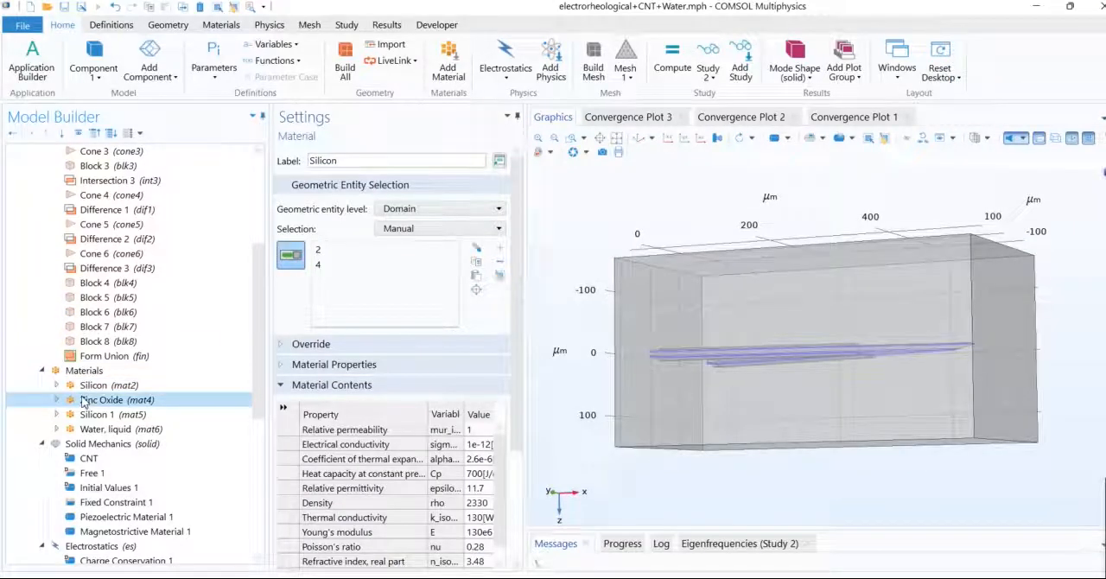
pyautogui.moveTo(567, 311); pyautogui.dragTo(575, 273)
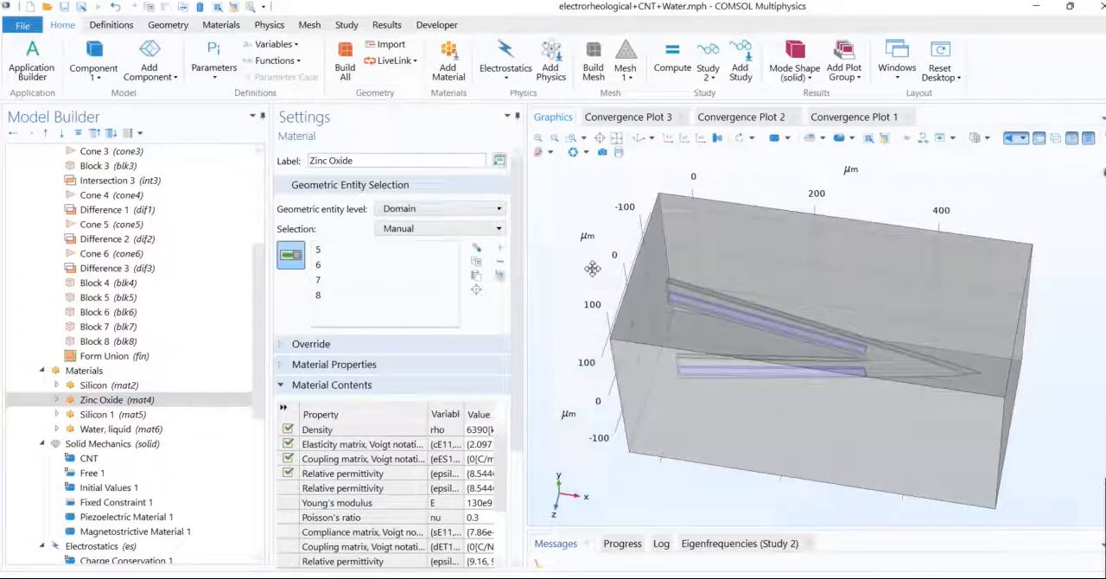
# Step: Examine which domains of the cantilever model are assigned to the Silicon 1 and Water, liquid materials
pyautogui.click(134, 415)
pyautogui.moveTo(551, 443); pyautogui.dragTo(536, 507)
pyautogui.moveTo(665, 475); pyautogui.dragTo(580, 293)
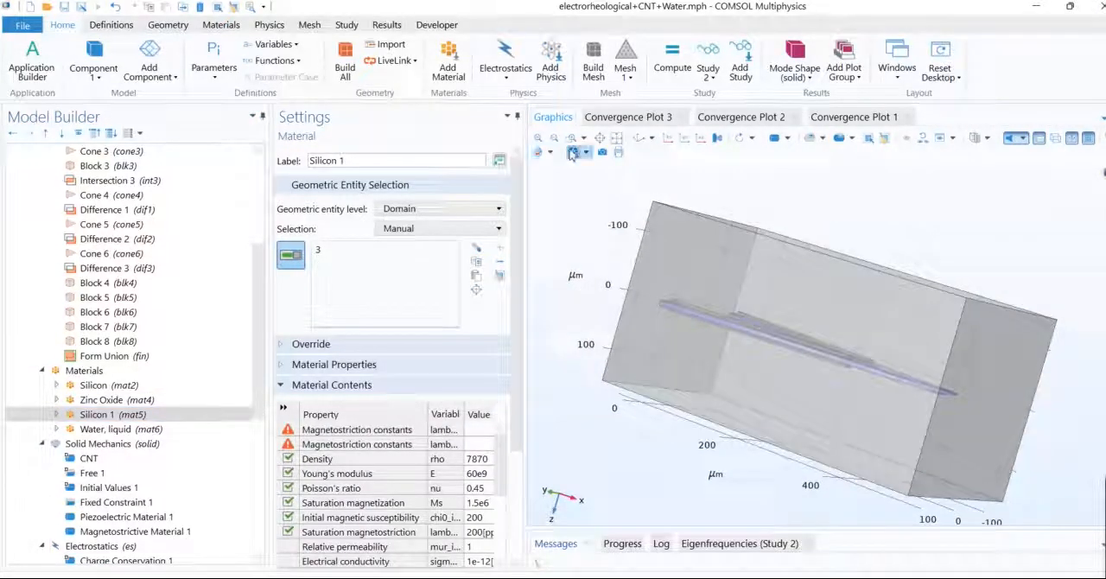
pyautogui.moveTo(923, 378); pyautogui.dragTo(969, 411)
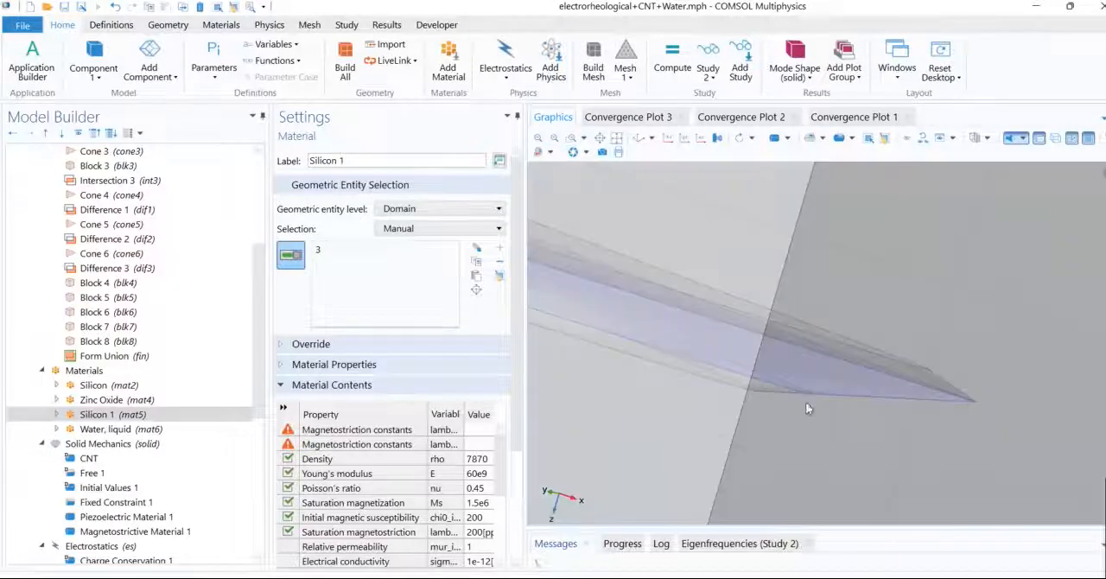
pyautogui.click(113, 428)
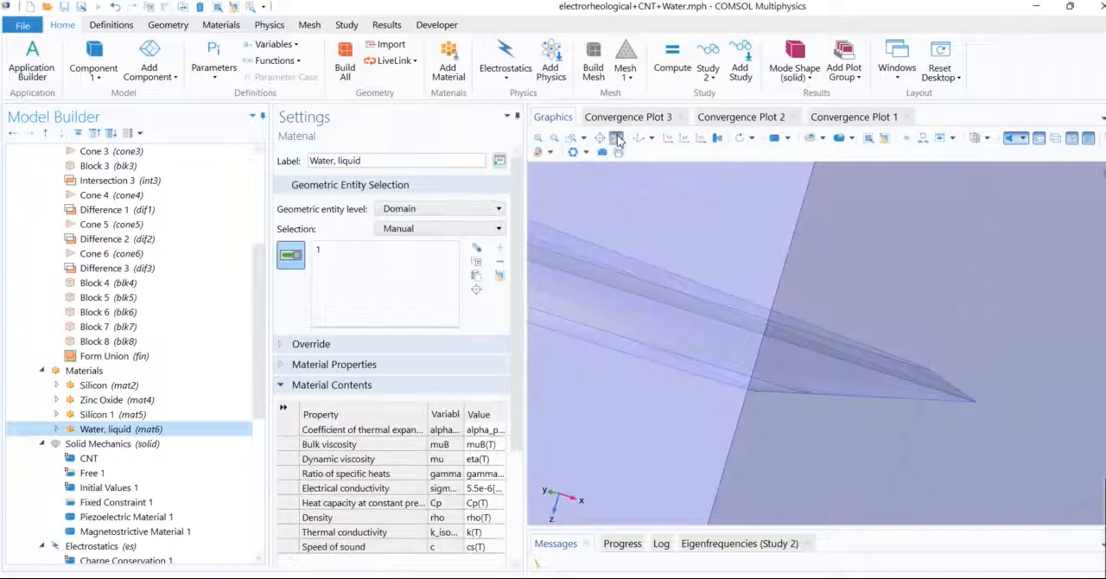
pyautogui.click(604, 154)
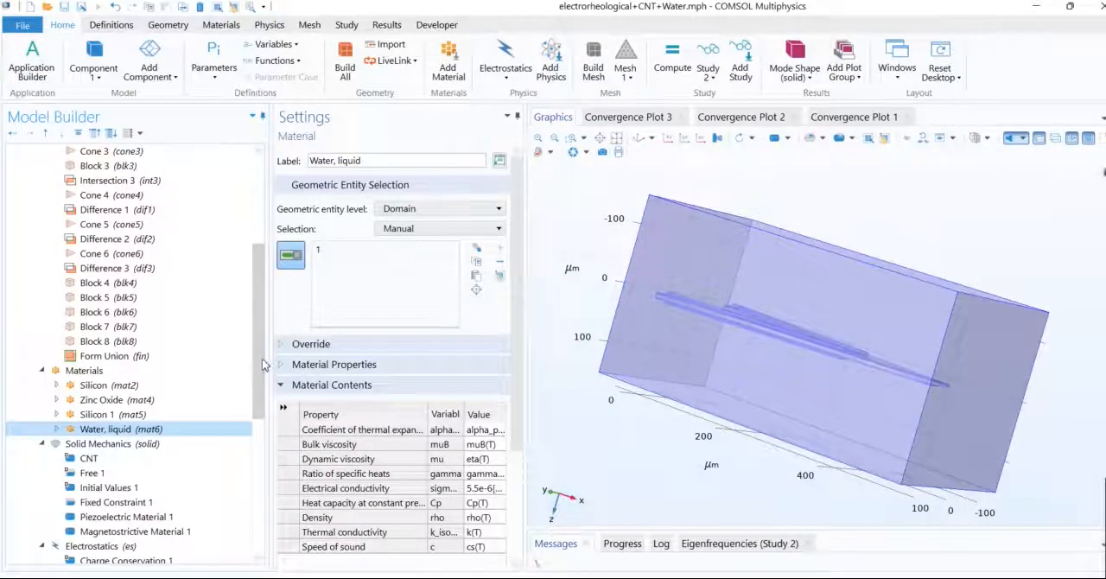
# Step: Review the domain selections of the Solid Mechanics and Electrostatics interfaces
pyautogui.scroll(-3, 78, 322)
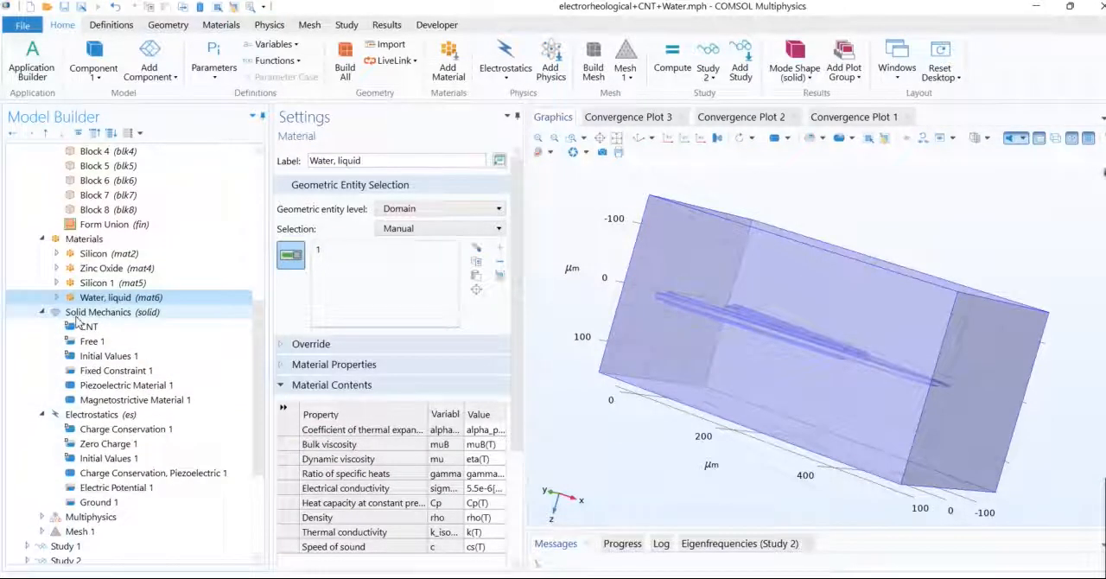
pyautogui.click(83, 316)
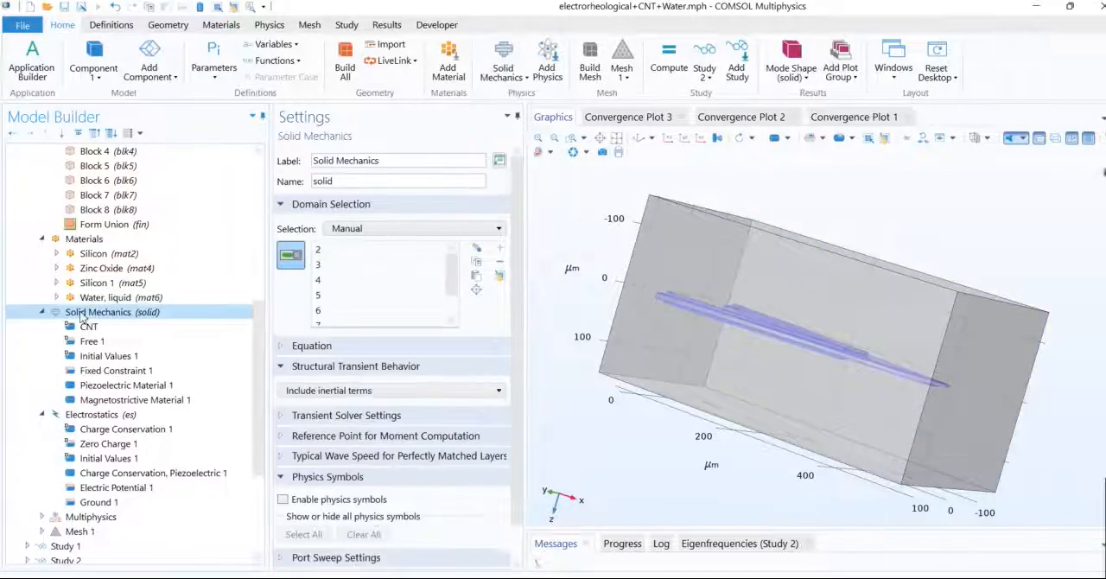
pyautogui.click(77, 417)
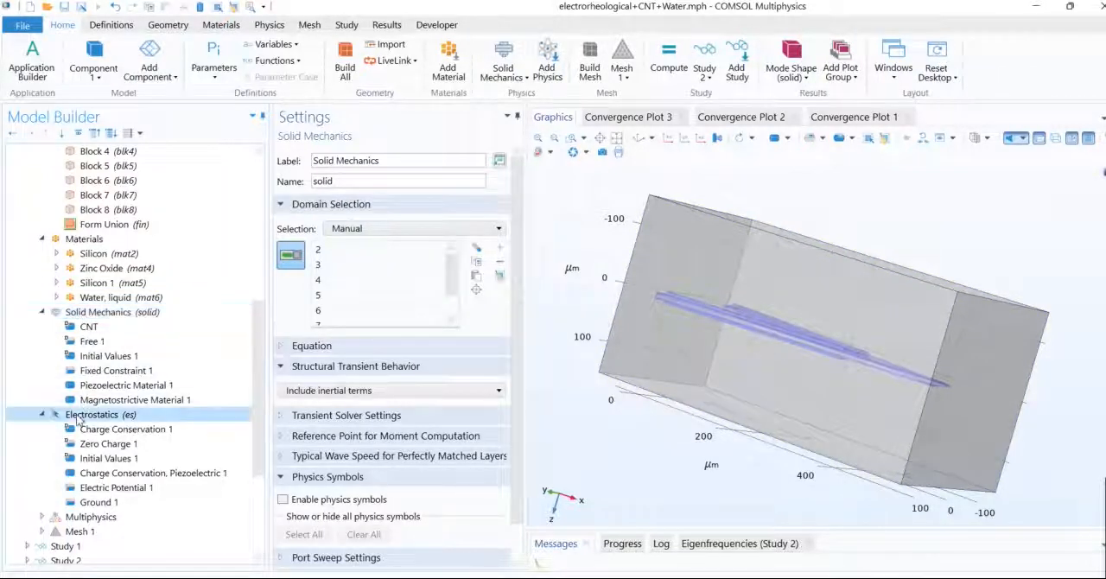
# Step: Review the CNT linear elastic material's domains at the cantilever tip and its Young's modulus, Poisson's ratio and density settings
pyautogui.click(87, 327)
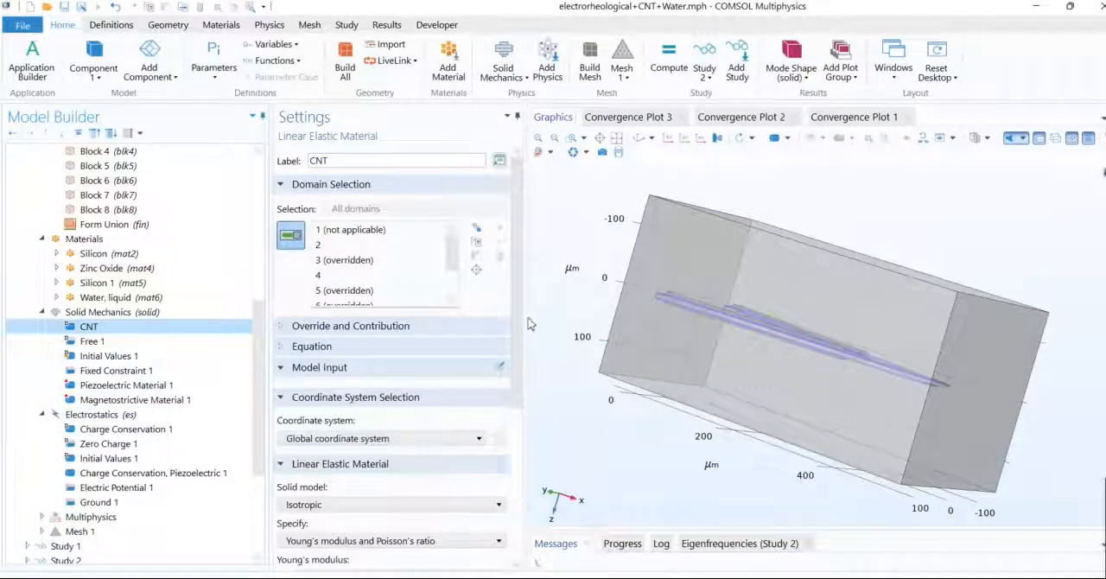
pyautogui.moveTo(515, 309); pyautogui.dragTo(532, 442)
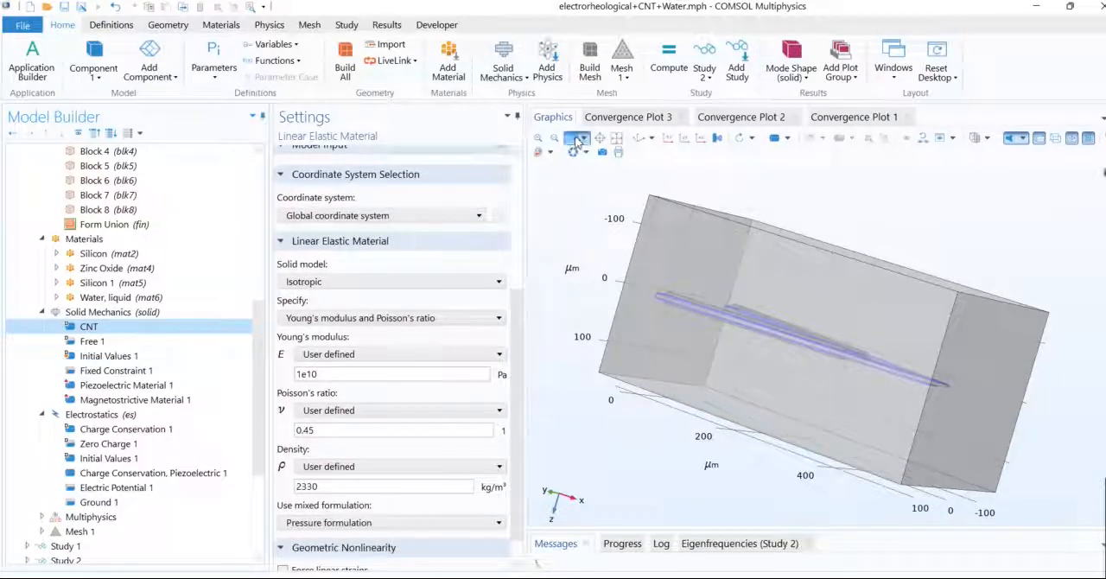
pyautogui.moveTo(973, 409); pyautogui.dragTo(968, 421)
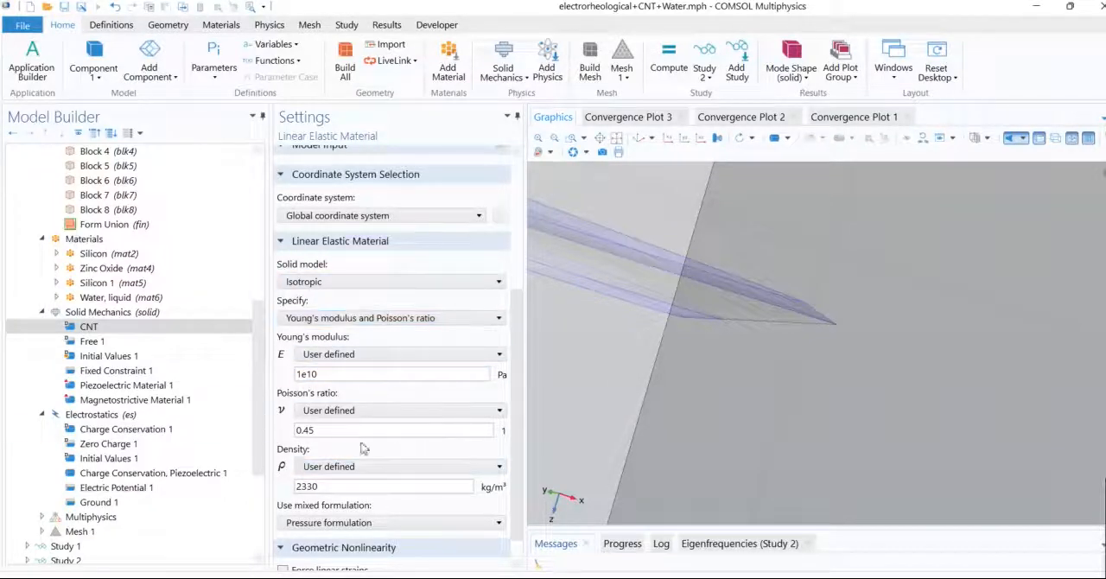
pyautogui.moveTo(516, 395); pyautogui.dragTo(515, 460)
# Step: Examine the cantilever boundaries covered by the Free 1 and Fixed Constraint 1 conditions in Solid Mechanics
pyautogui.click(120, 341)
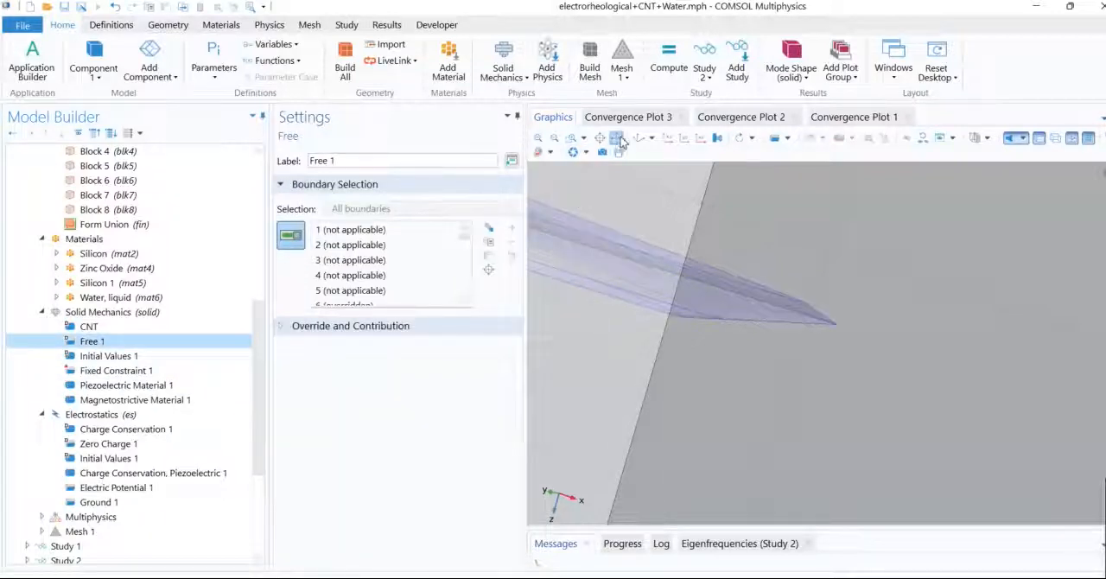
pyautogui.click(616, 138)
pyautogui.moveTo(592, 311); pyautogui.dragTo(690, 430)
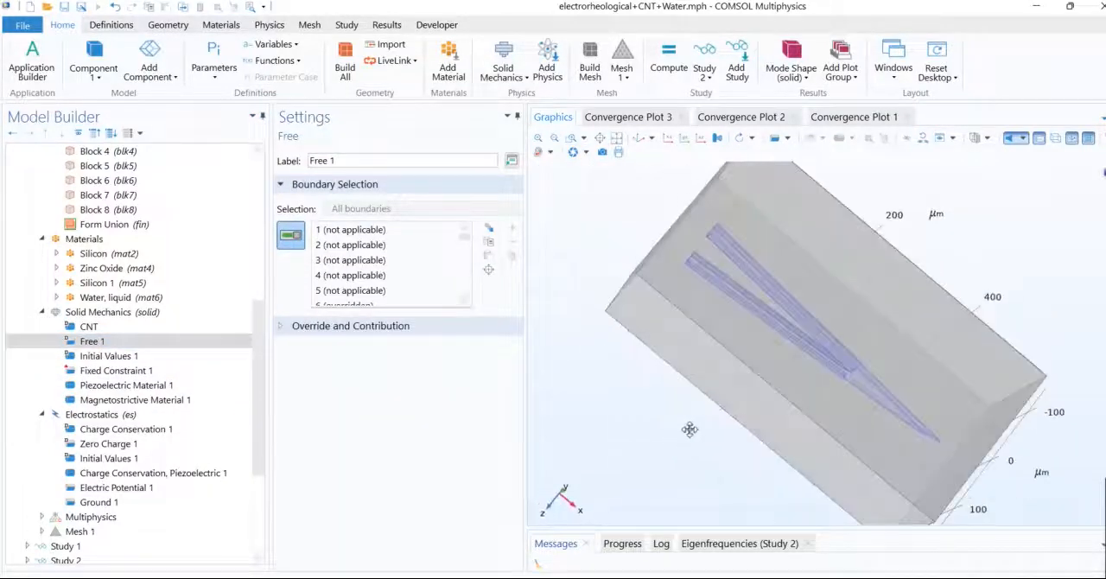
pyautogui.scroll(-8, 464, 302)
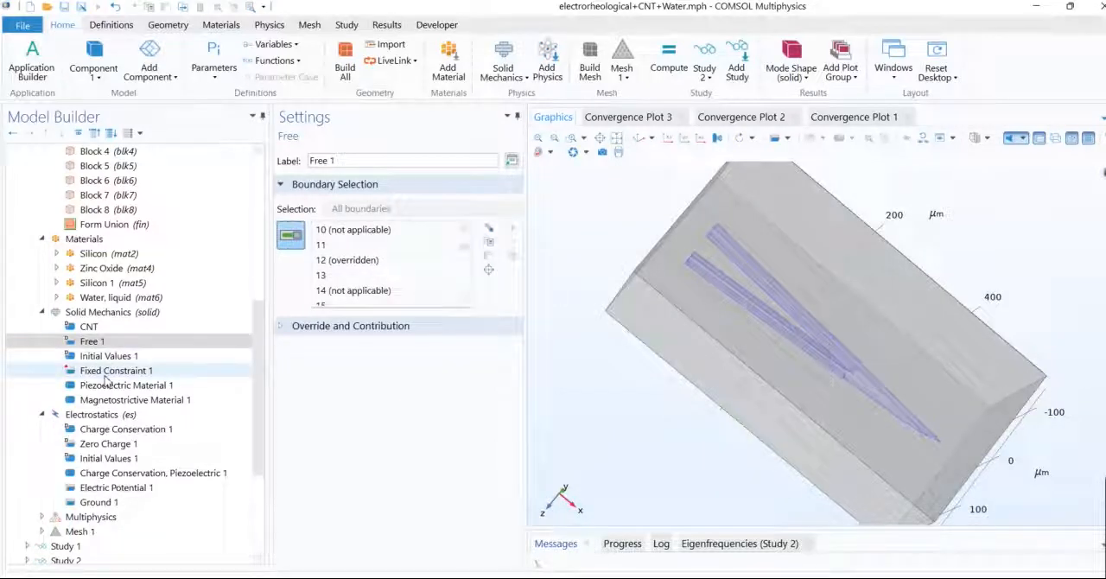
pyautogui.click(109, 371)
pyautogui.moveTo(719, 423); pyautogui.dragTo(769, 430)
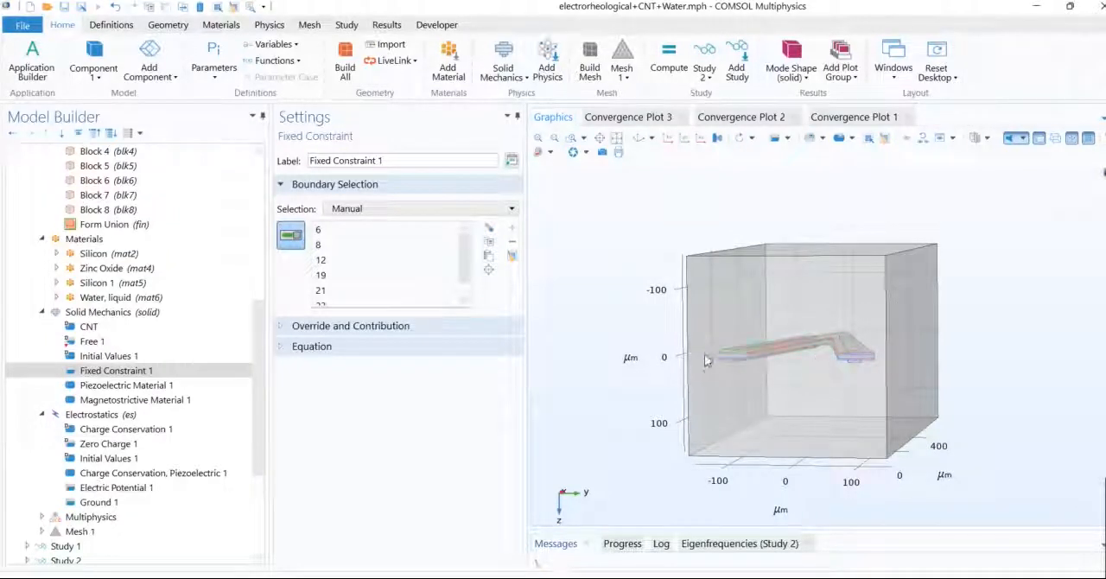
# Step: Review the domains and material properties of Piezoelectric Material 1 and Magnetostrictive Material 1 in Solid Mechanics
pyautogui.click(170, 386)
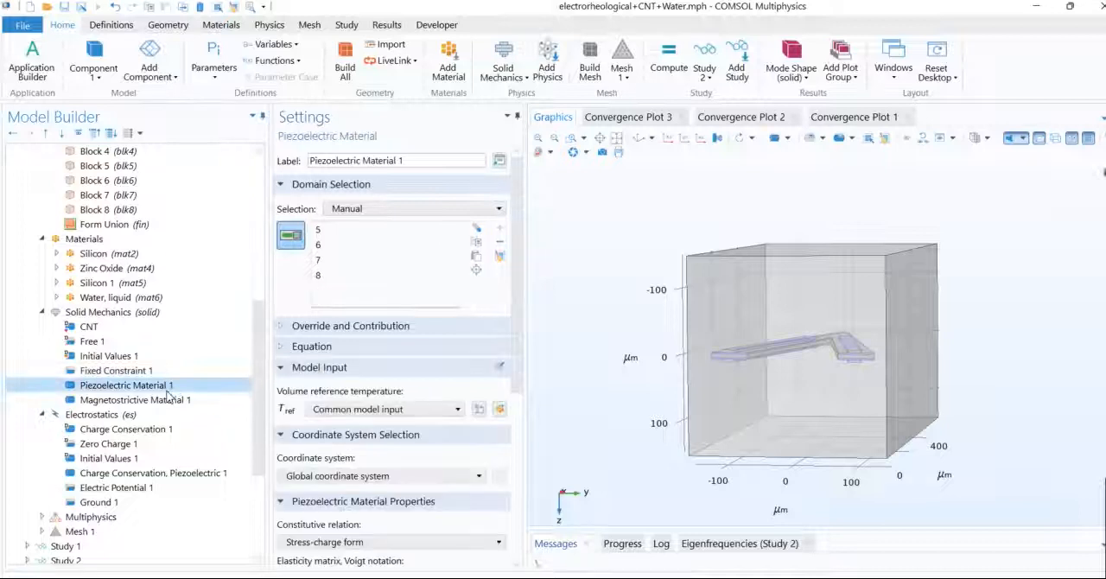
pyautogui.moveTo(647, 419); pyautogui.dragTo(583, 384)
pyautogui.moveTo(516, 325); pyautogui.dragTo(528, 476)
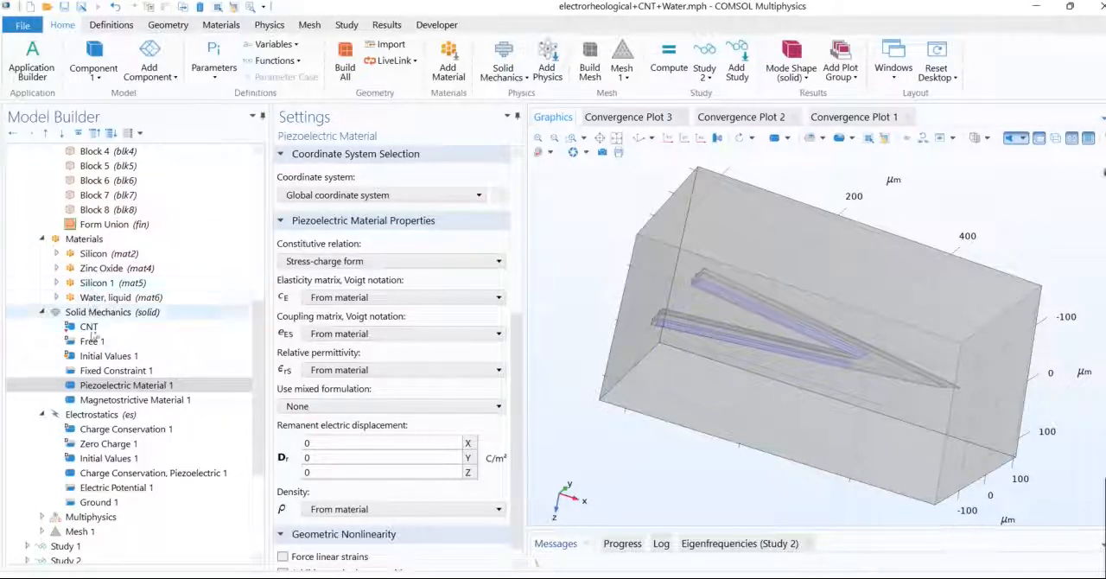
pyautogui.click(108, 400)
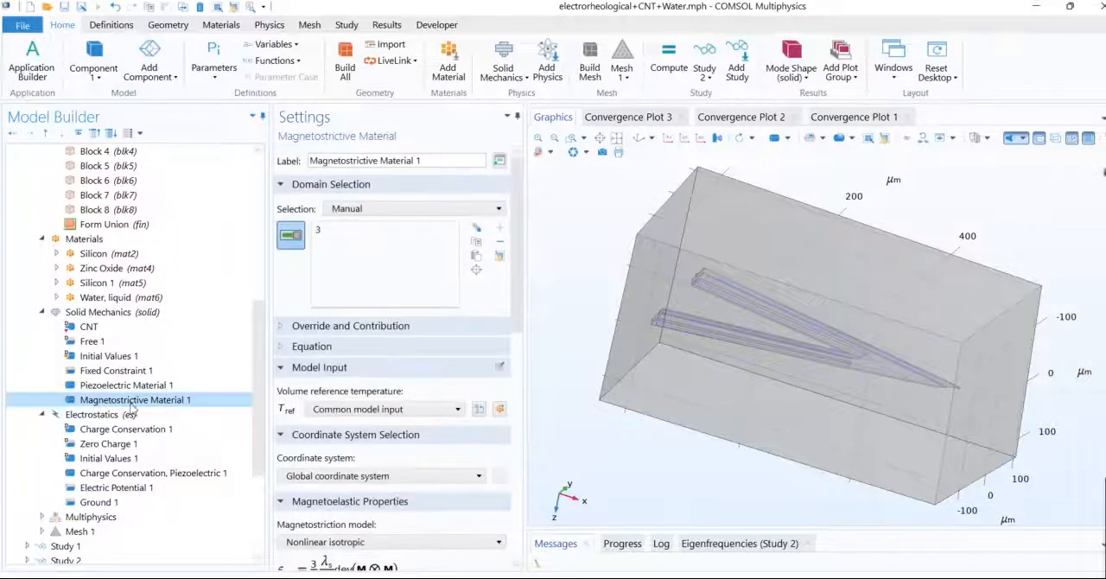
pyautogui.moveTo(581, 455); pyautogui.dragTo(622, 469)
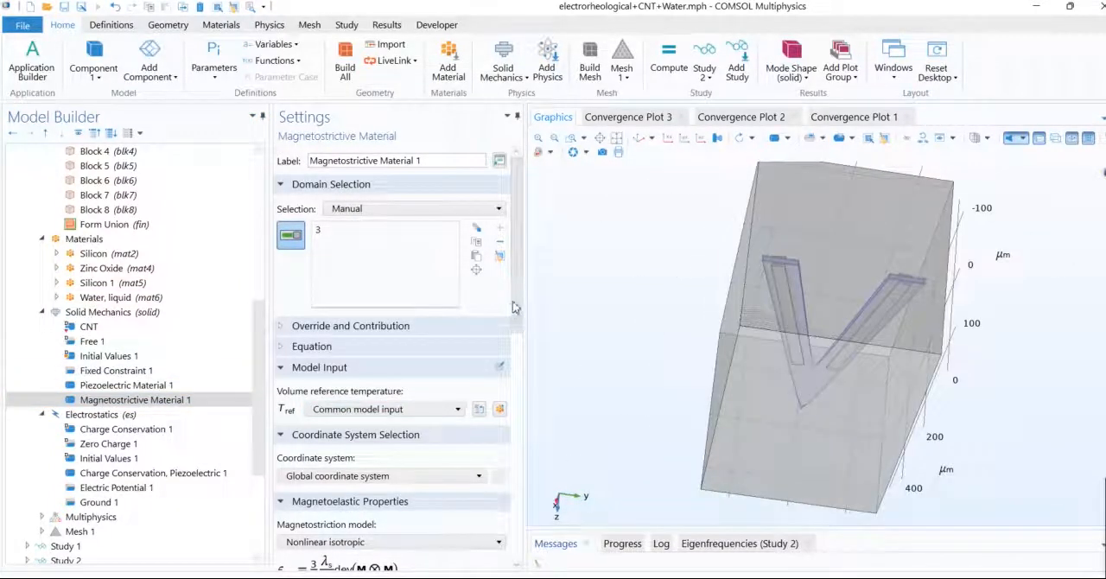
pyautogui.scroll(-5, 389, 363)
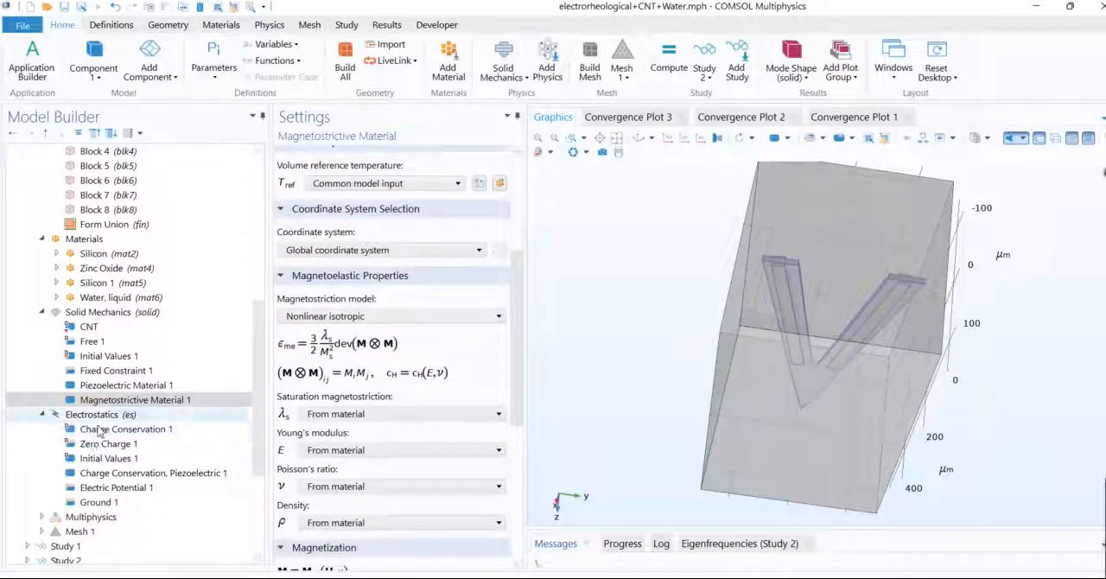
# Step: Examine the Electrostatics Zero Charge 1 boundaries up close on the arm strips and review Initial Values 1
pyautogui.click(100, 444)
pyautogui.moveTo(575, 339); pyautogui.dragTo(597, 375)
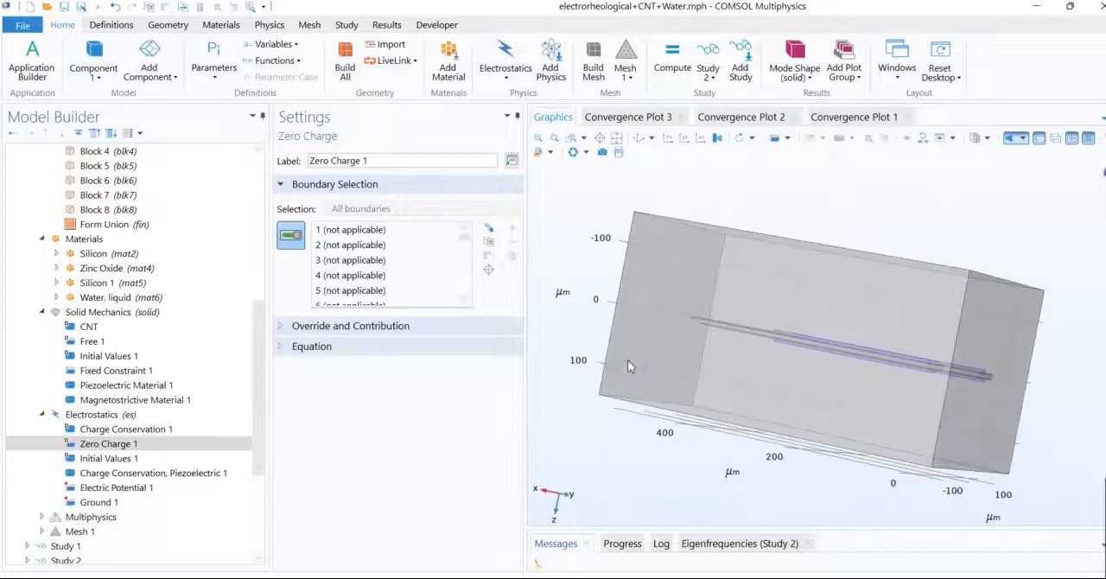
pyautogui.moveTo(629, 365); pyautogui.dragTo(614, 388)
pyautogui.click(570, 140)
pyautogui.moveTo(838, 368); pyautogui.dragTo(946, 422)
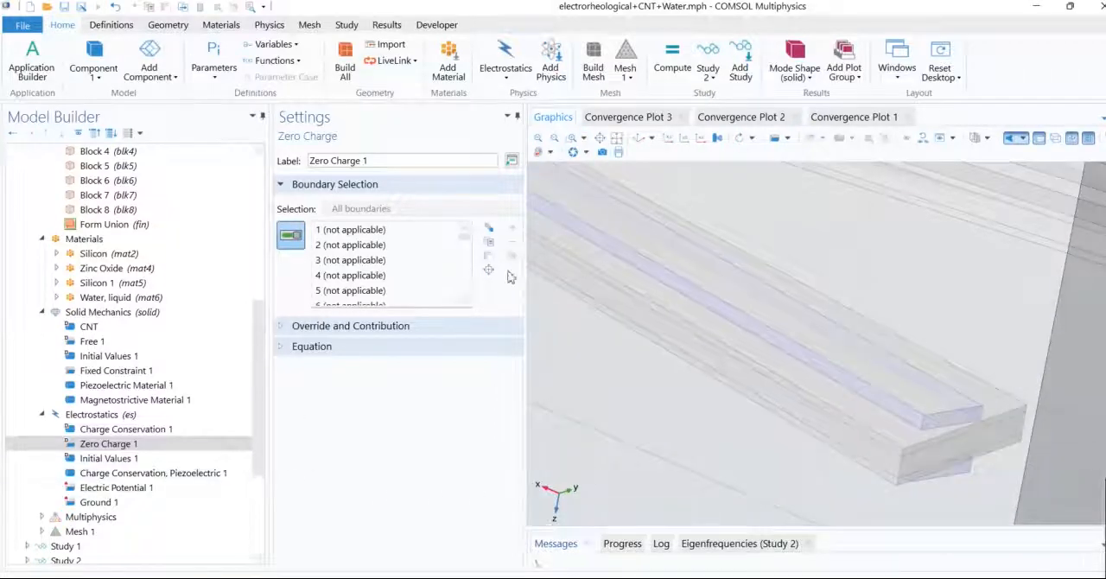
pyautogui.click(111, 459)
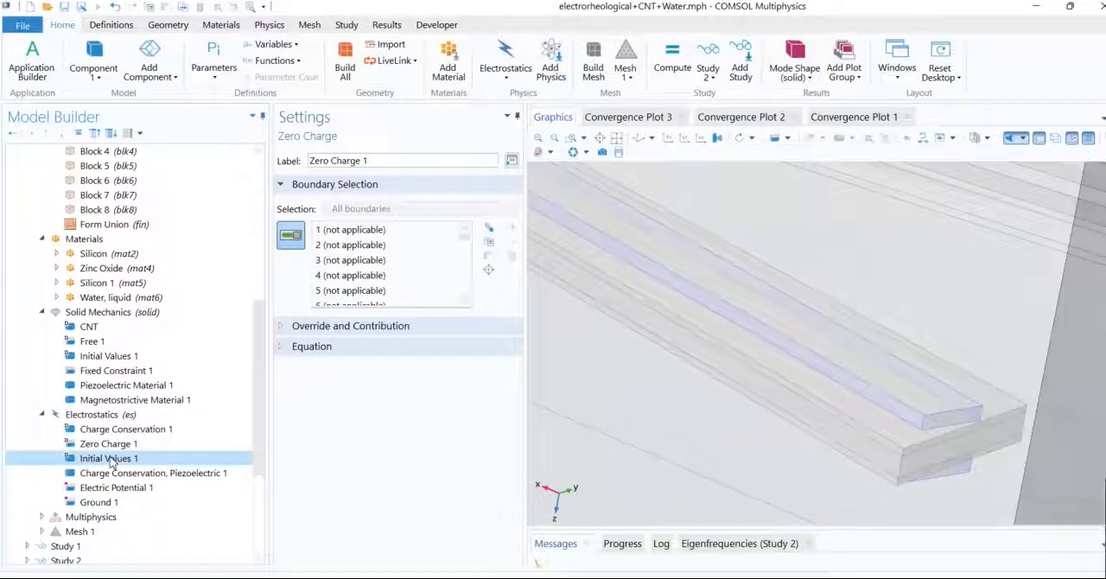
# Step: Review the boundaries assigned to Ground 1 and Electric Potential 1, including the applied voltage setting
pyautogui.click(102, 503)
pyautogui.moveTo(607, 374); pyautogui.dragTo(604, 348)
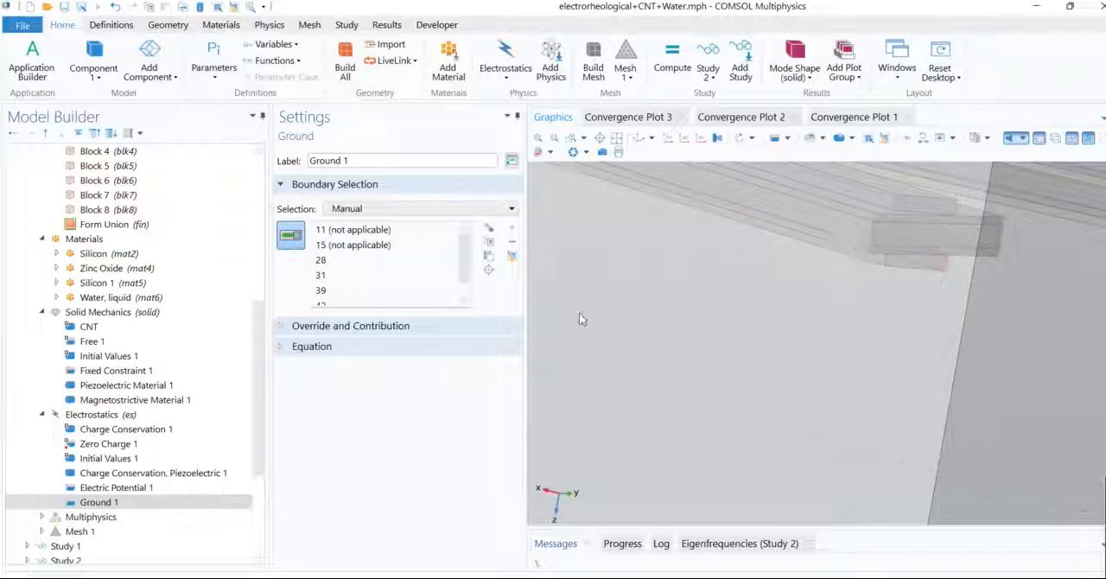
pyautogui.click(128, 489)
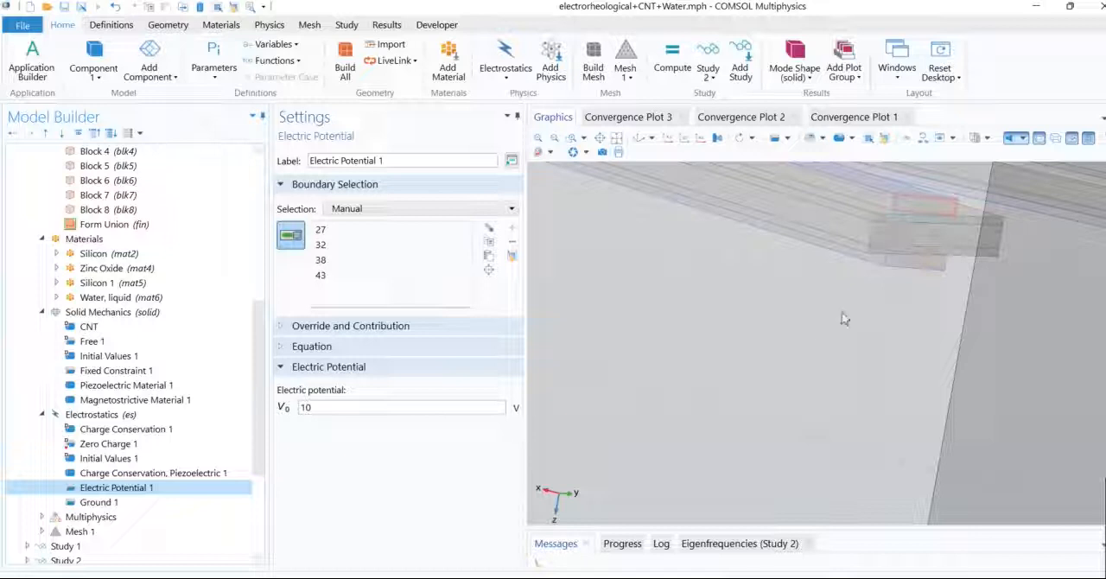
# Step: Review the domains and coupled interfaces of the Piezoelectric Effect 1 multiphysics coupling
pyautogui.click(42, 516)
pyautogui.moveTo(256, 407); pyautogui.dragTo(257, 476)
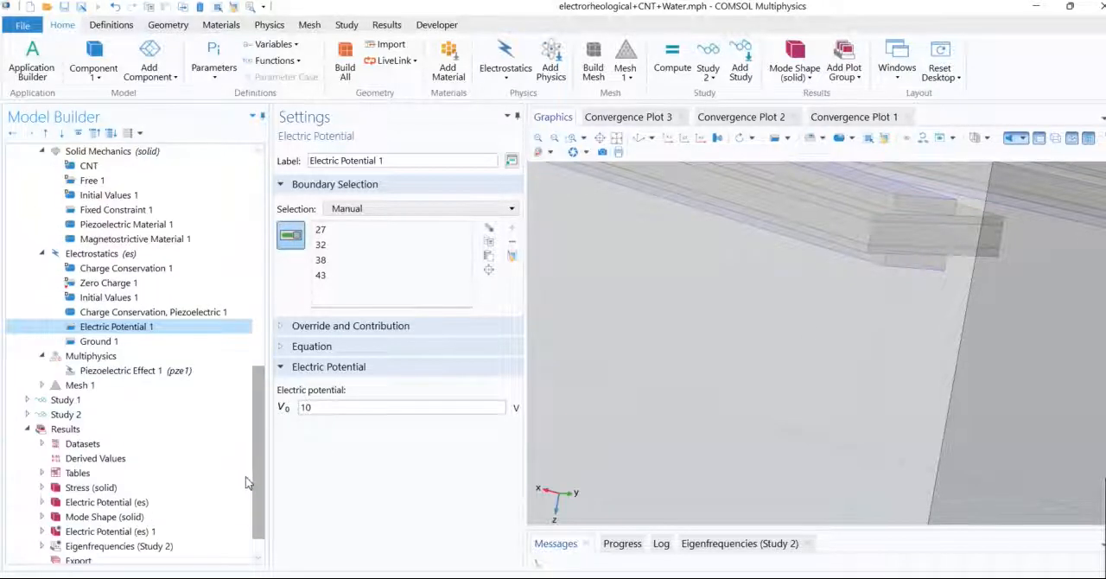
pyautogui.click(93, 371)
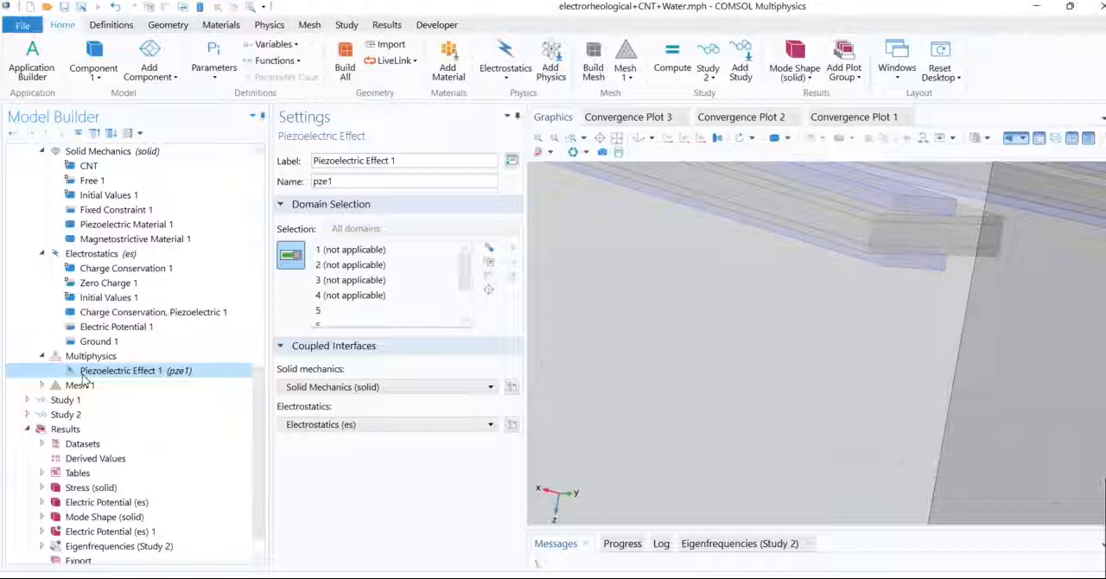
# Step: Inspect Mesh 1 on the cantilever and box, along with the settings of its Free Tetrahedral 2 operation
pyautogui.click(41, 385)
pyautogui.click(66, 385)
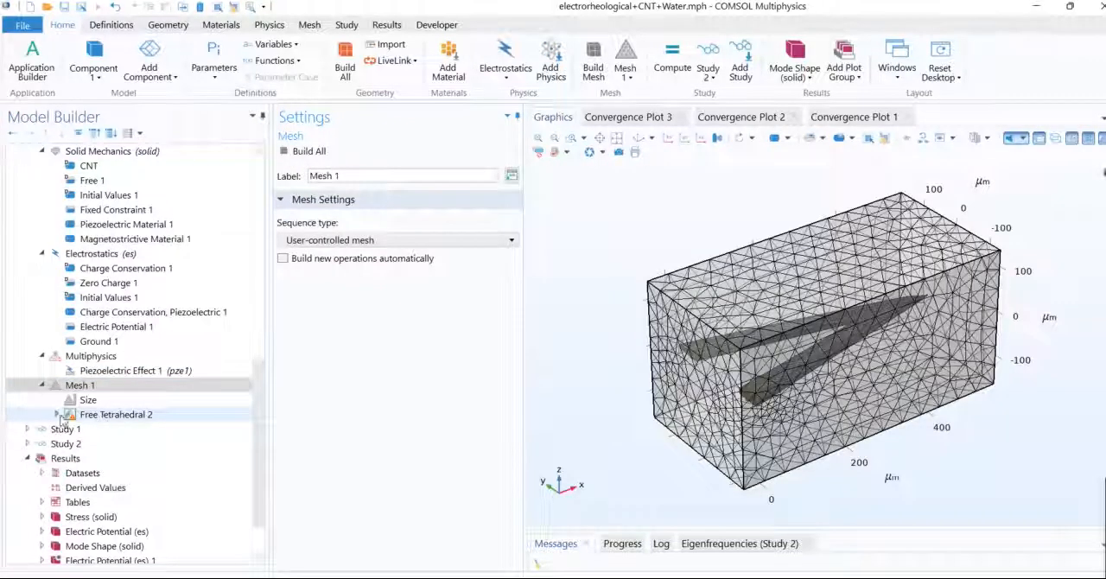
pyautogui.click(57, 415)
pyautogui.click(63, 415)
pyautogui.click(56, 415)
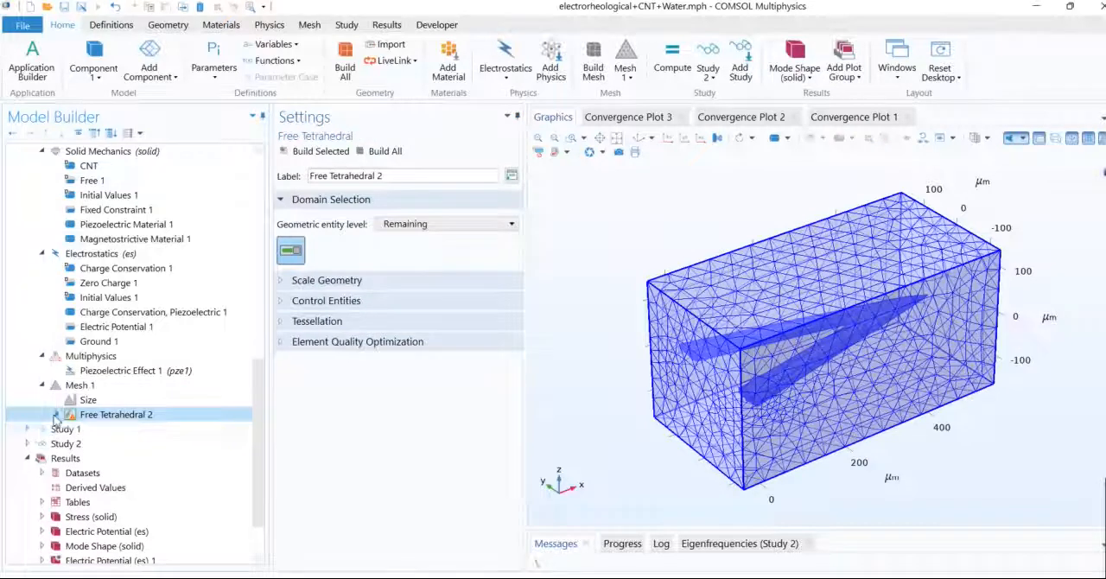
# Step: Review the Stationary step of Study 1 and the Eigenfrequency step of Study 2, widening the settings to read them fully
pyautogui.click(26, 428)
pyautogui.click(82, 444)
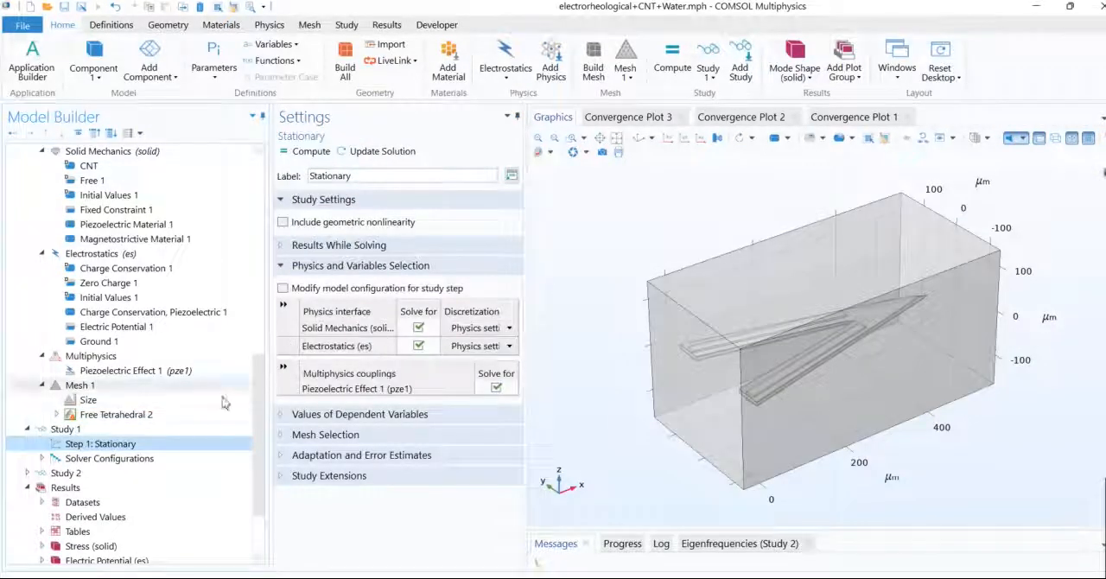
pyautogui.click(27, 473)
pyautogui.click(76, 489)
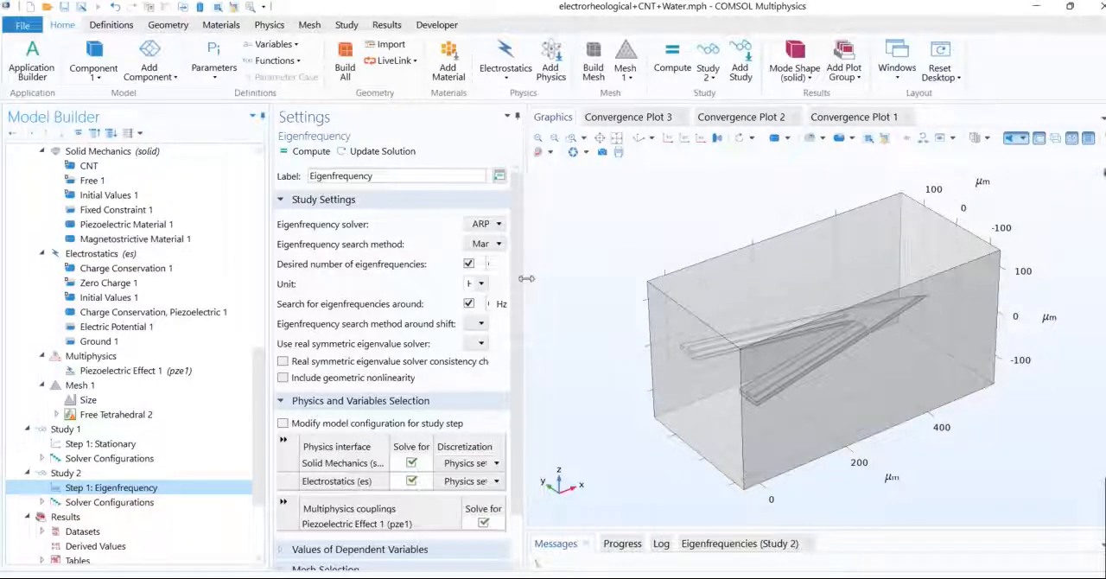
pyautogui.moveTo(526, 279); pyautogui.dragTo(611, 278)
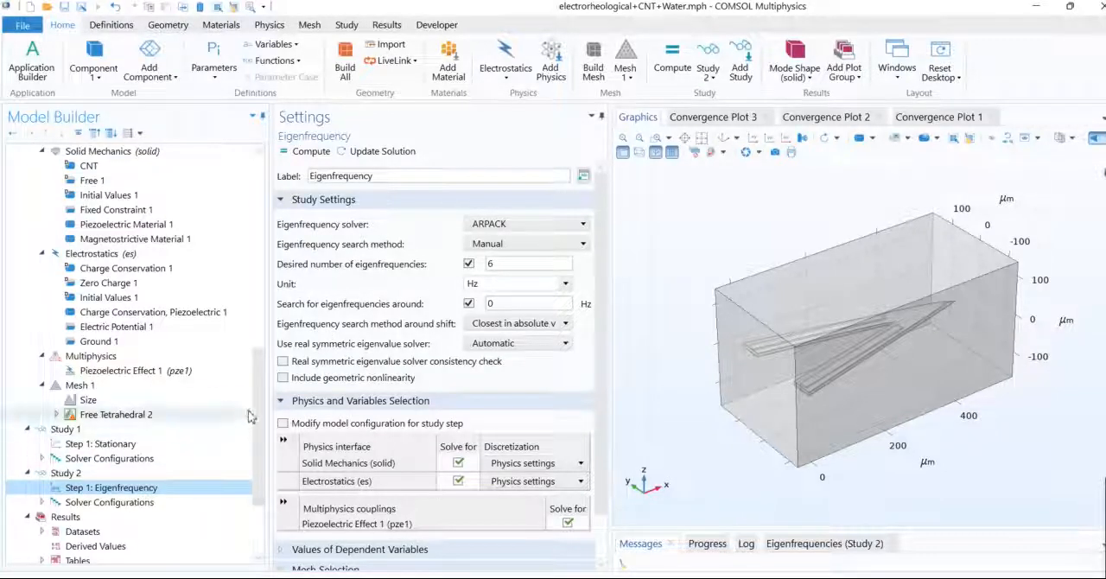
# Step: Display the Mode Shape (solid) result from Study 2 at the 51240 Hz eigenfrequency and examine the cantilever's deformation
pyautogui.scroll(-3, 259, 484)
pyautogui.click(97, 474)
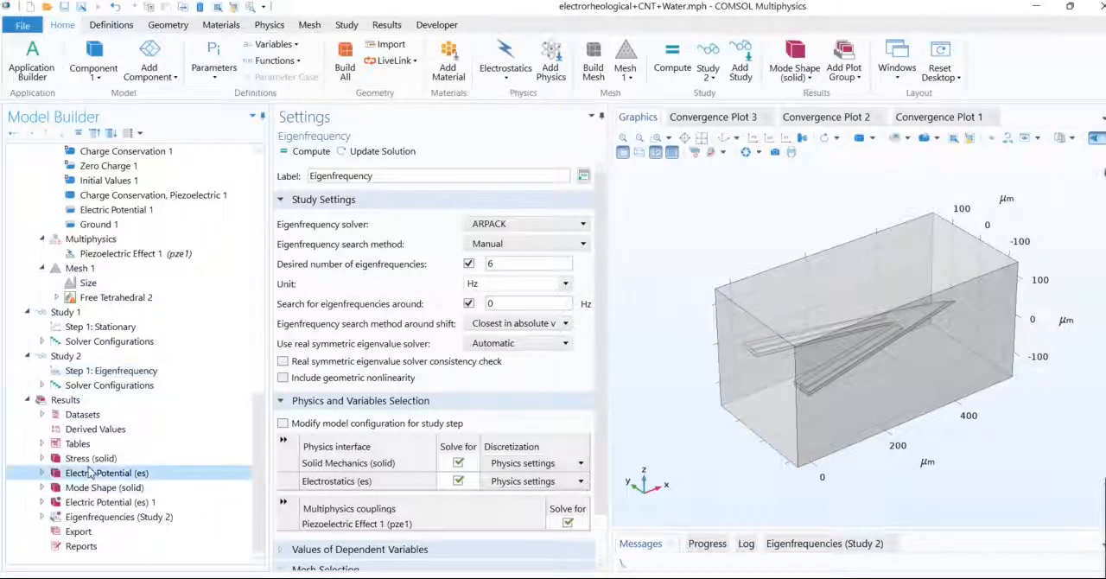
pyautogui.click(85, 488)
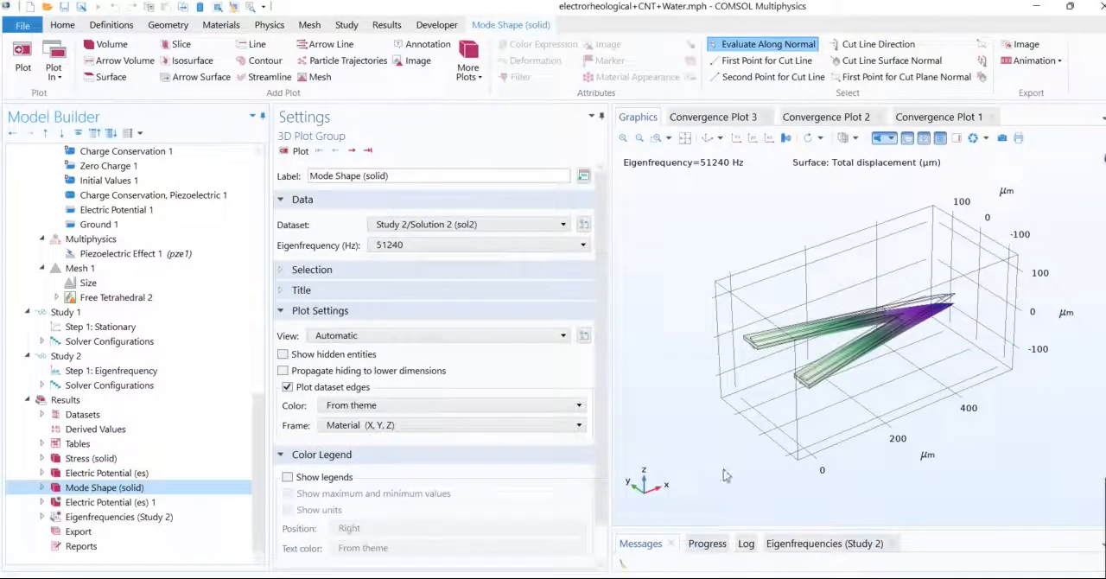
pyautogui.click(410, 244)
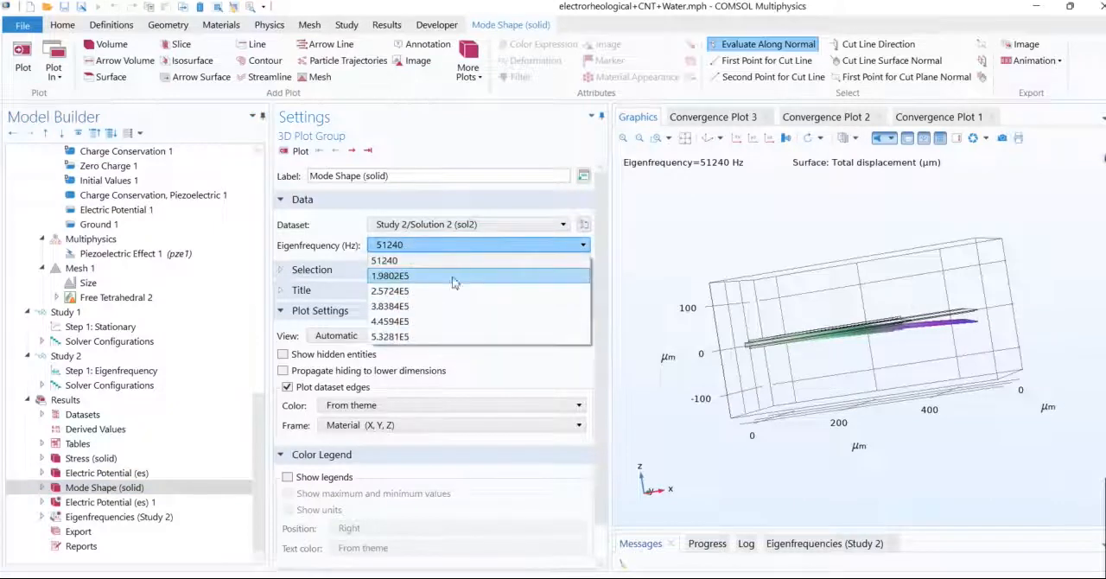
pyautogui.click(406, 259)
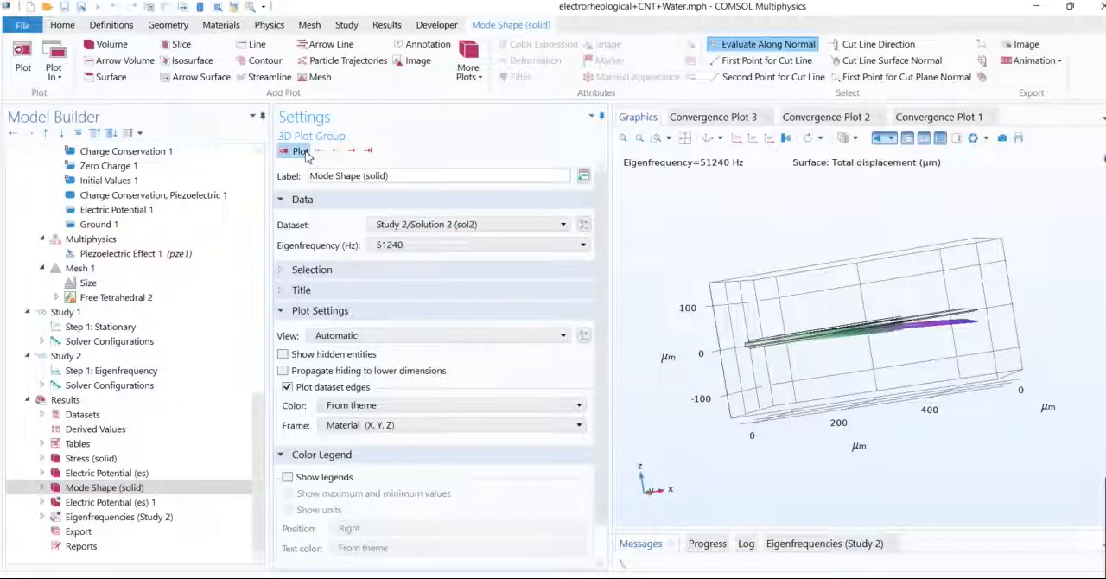
# Step: Plot the cantilever's mode shape at the 2.5724E5 Hz eigenfrequency and inspect its displacement from another angle
pyautogui.click(390, 245)
pyautogui.click(389, 289)
pyautogui.click(302, 154)
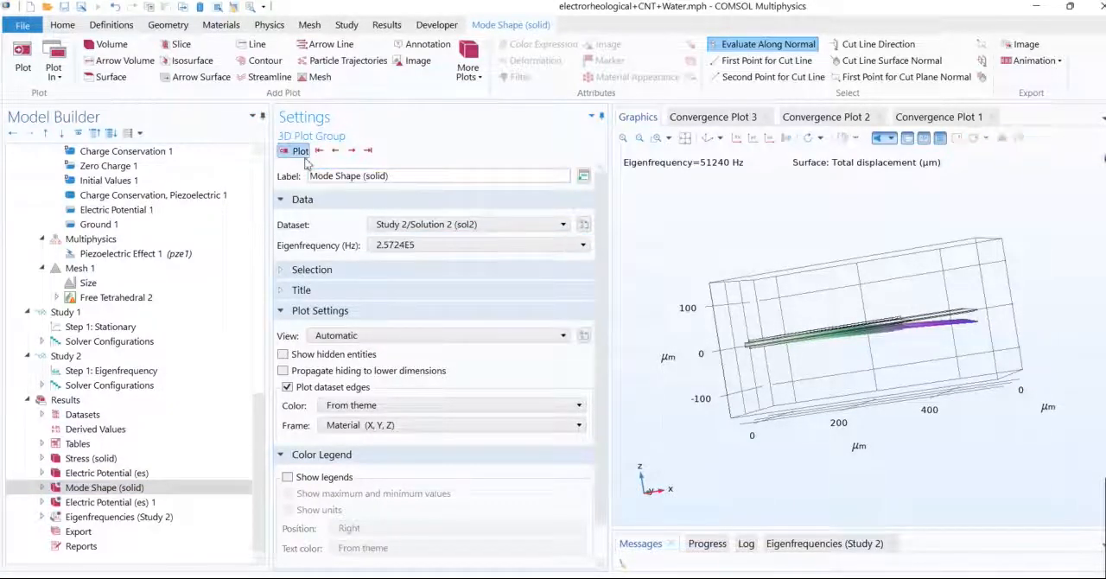
pyautogui.moveTo(695, 335); pyautogui.dragTo(528, 412)
# Step: Plot the total displacement mode shape for the 4.4594E5 Hz eigenfrequency
pyautogui.click(518, 246)
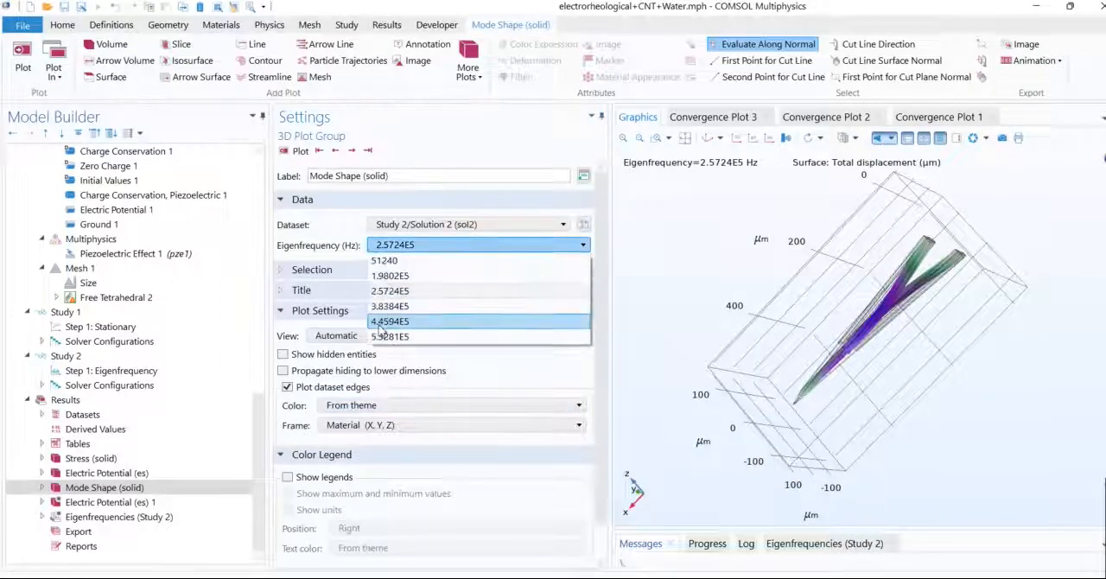
pyautogui.click(388, 321)
pyautogui.click(294, 151)
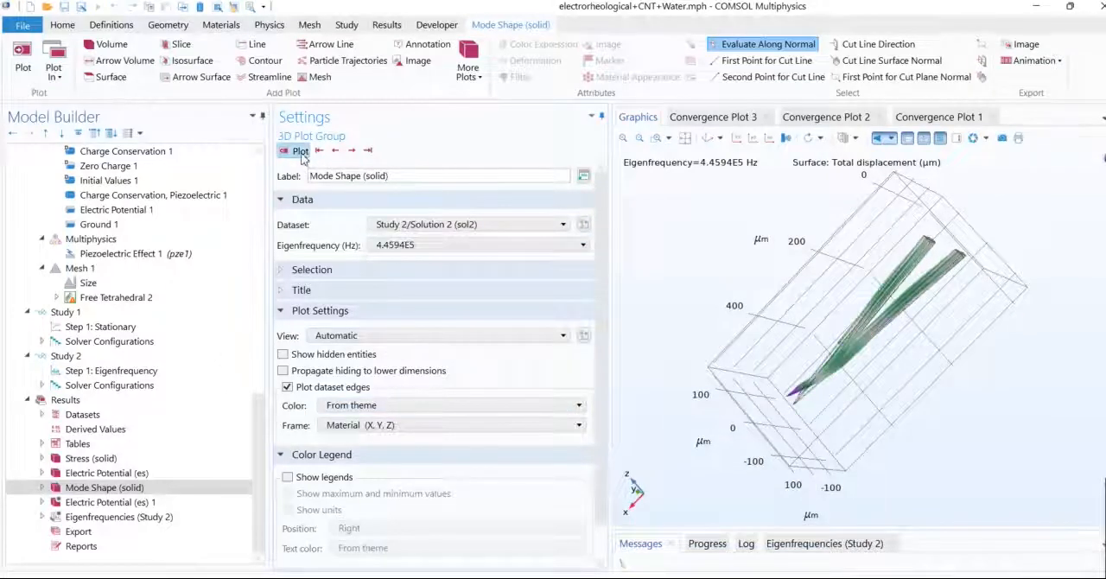
# Step: Plot the mode shape at the 5.3281E5 Hz eigenfrequency and examine the deformation of both cantilever arms
pyautogui.click(393, 246)
pyautogui.click(393, 335)
pyautogui.click(294, 152)
pyautogui.moveTo(817, 404); pyautogui.dragTo(881, 441)
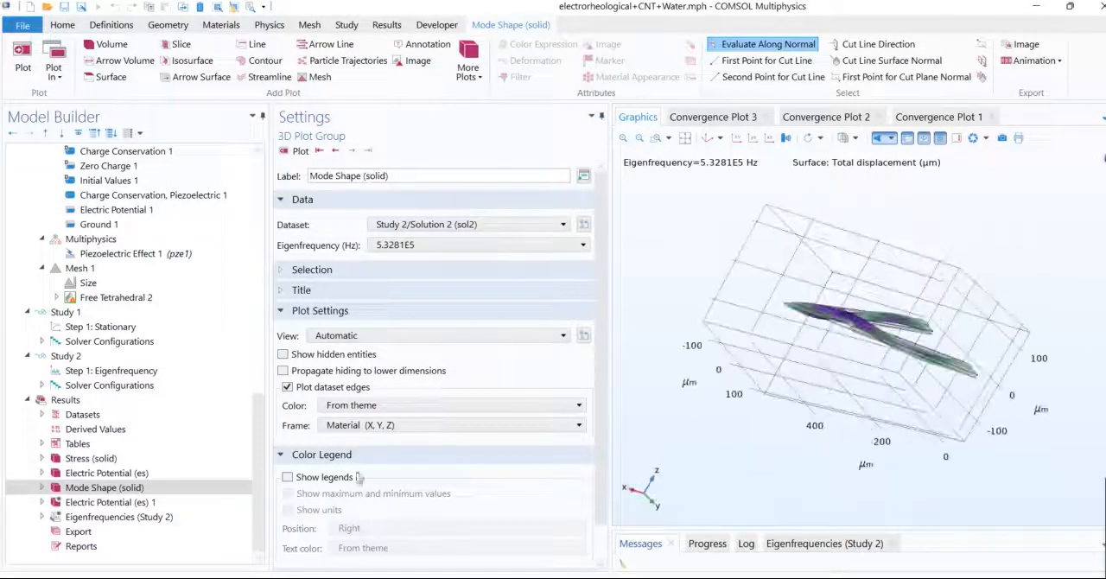
# Step: View the Electric Potential (es) 1 result and the von Mises stress plot of Study 1 on the cantilever
pyautogui.click(89, 505)
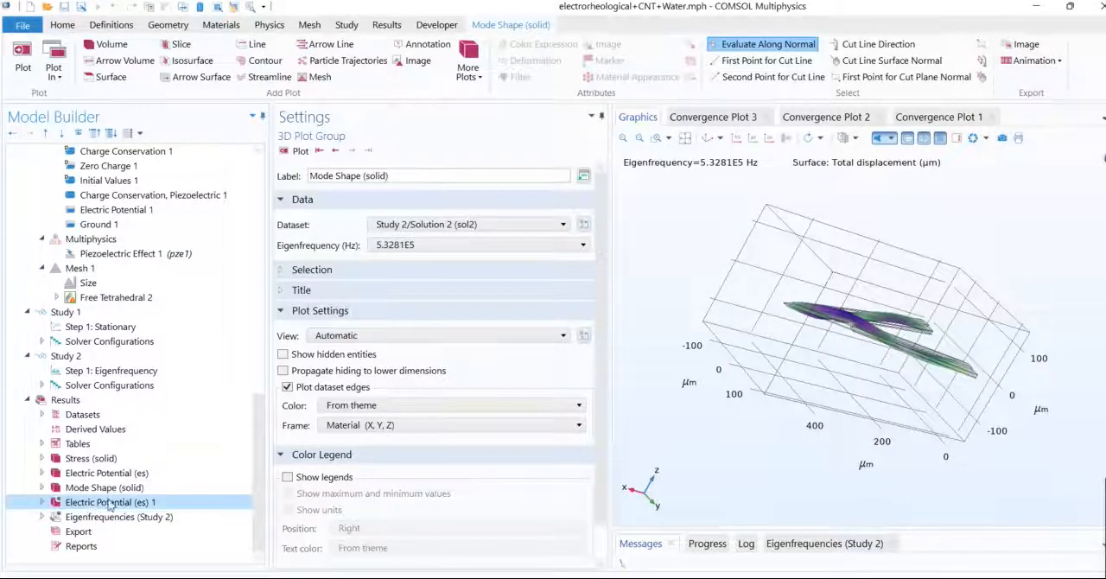
pyautogui.moveTo(682, 393); pyautogui.dragTo(609, 382)
pyautogui.click(69, 460)
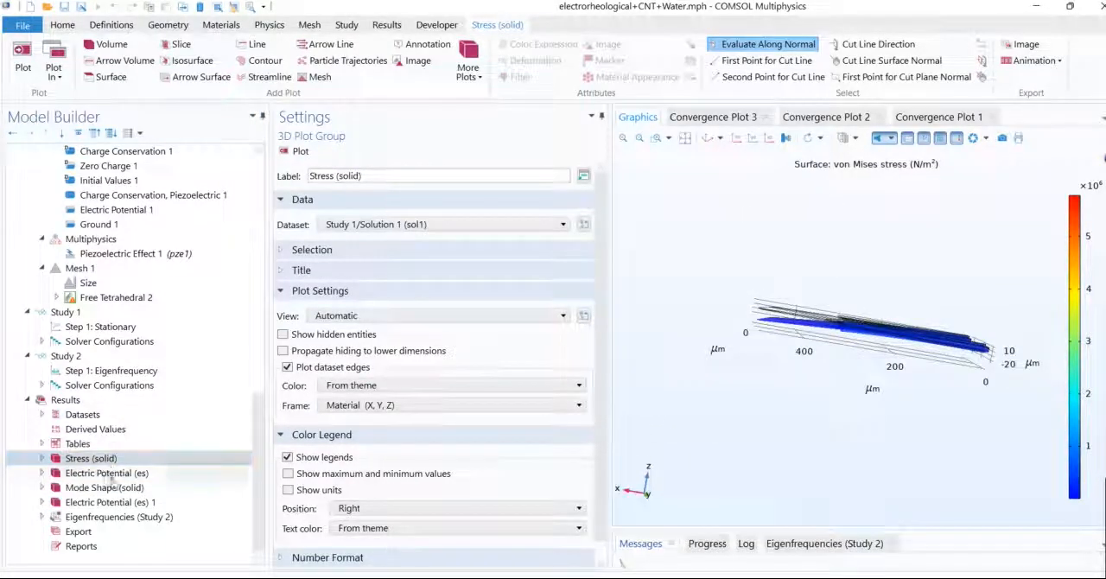